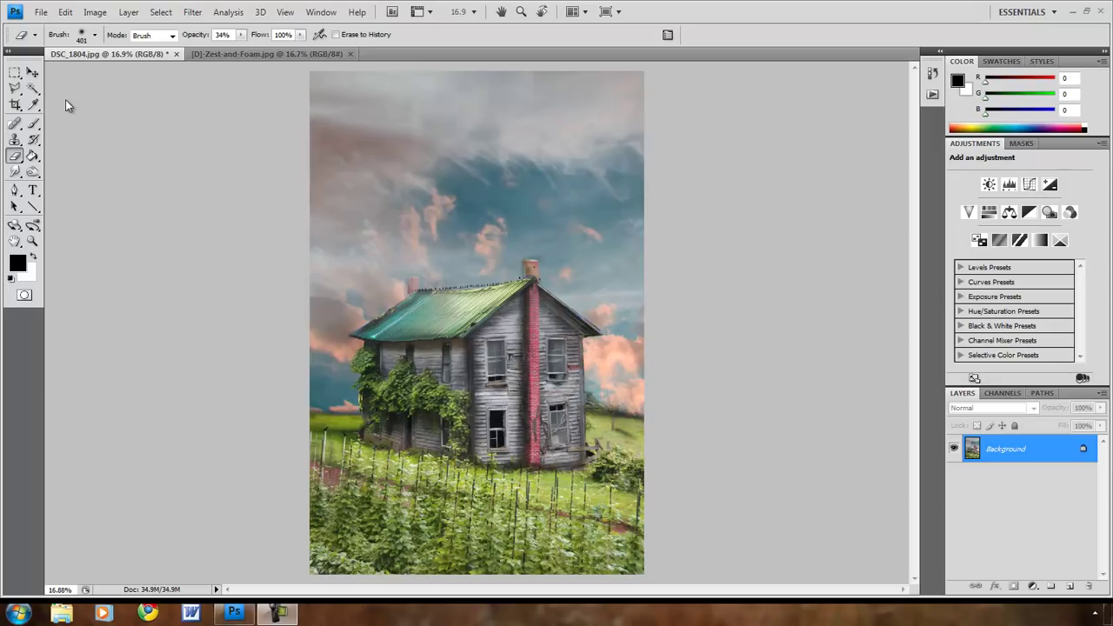
# - Open the [D]-Zest-and-Foam texture from the Sugar Spun Skies Texture Pack folder
pyautogui.click(41, 14)
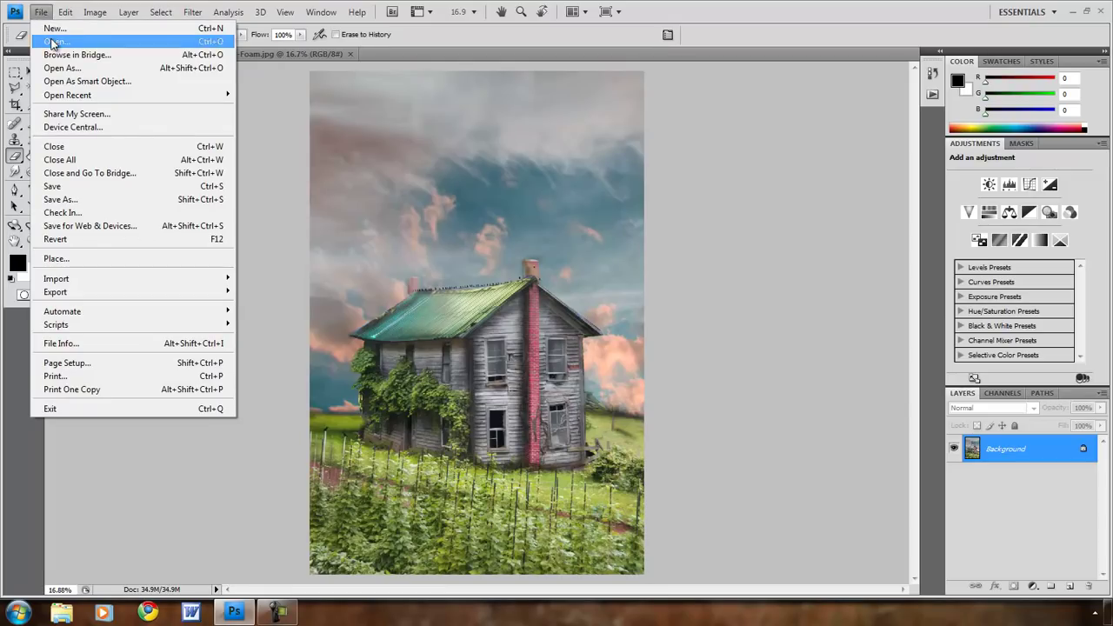
pyautogui.click(52, 41)
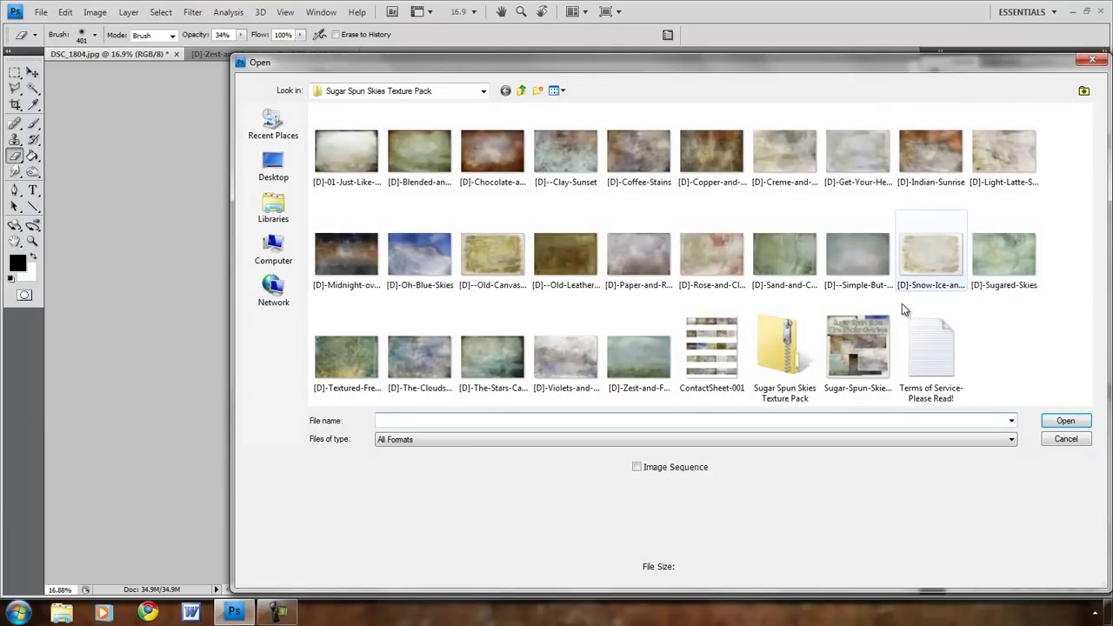
pyautogui.click(653, 352)
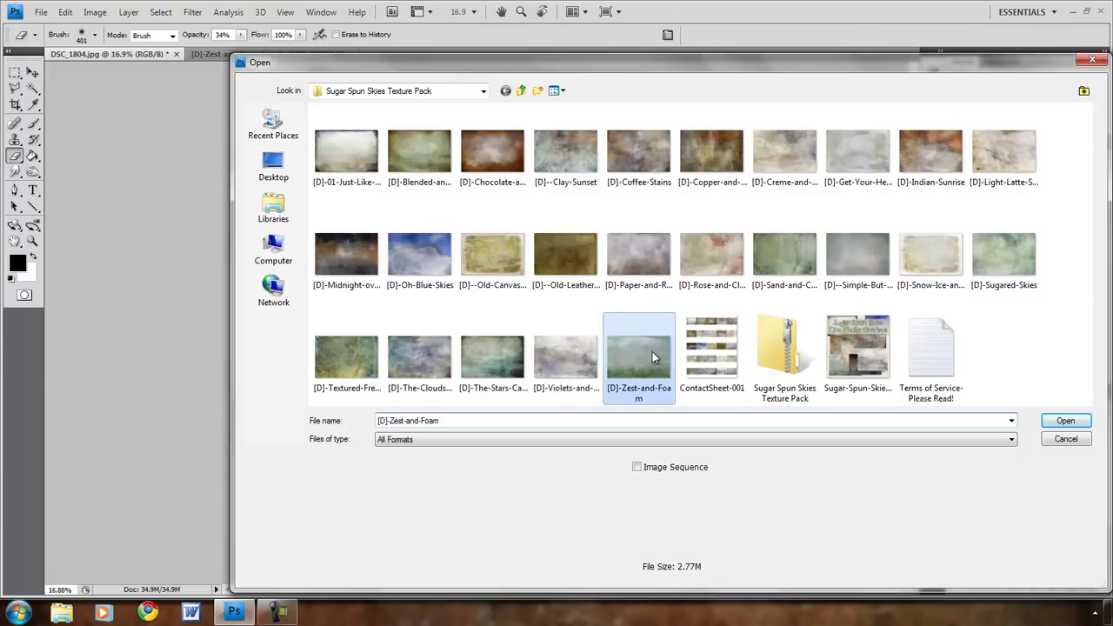
pyautogui.click(1068, 422)
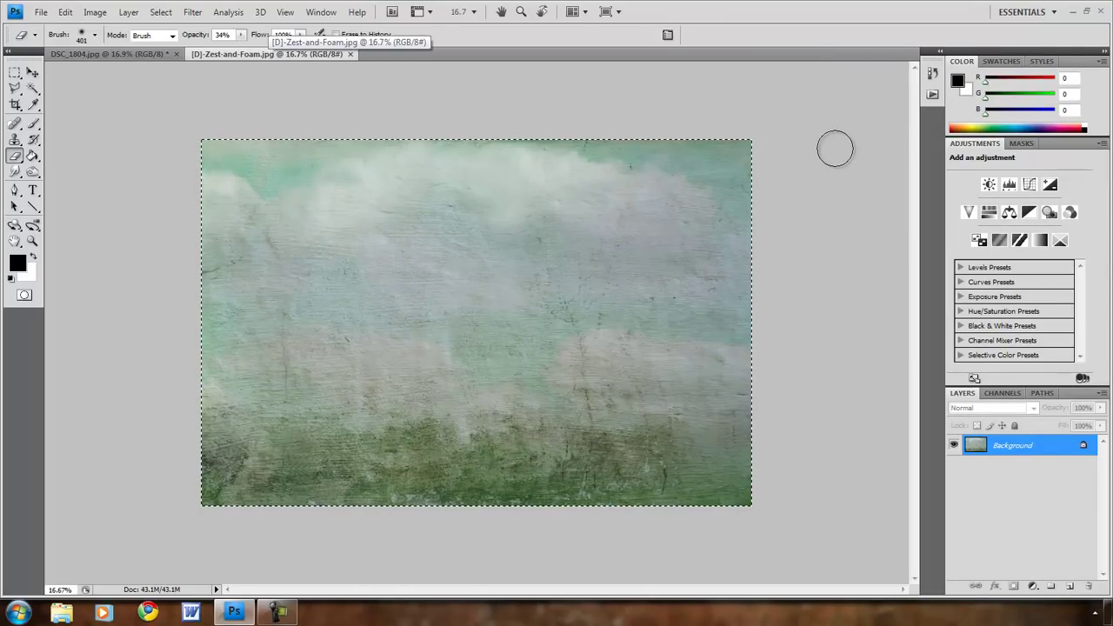
# - Copy the selected texture and paste it as a new layer into the house photo DSC_1804.jpg
pyautogui.click(65, 13)
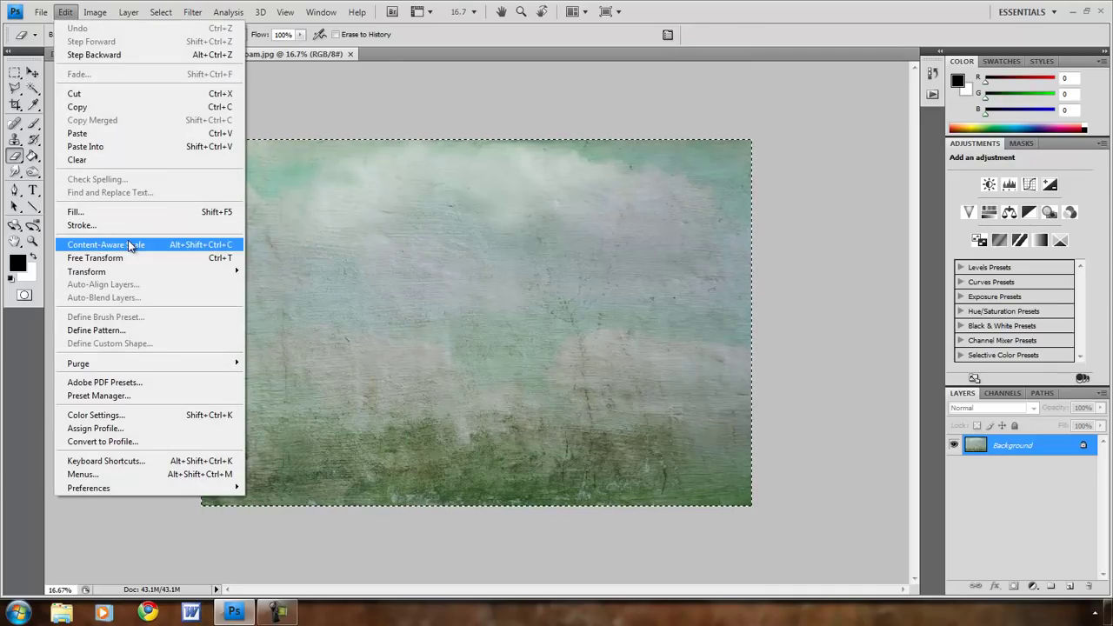
pyautogui.click(116, 108)
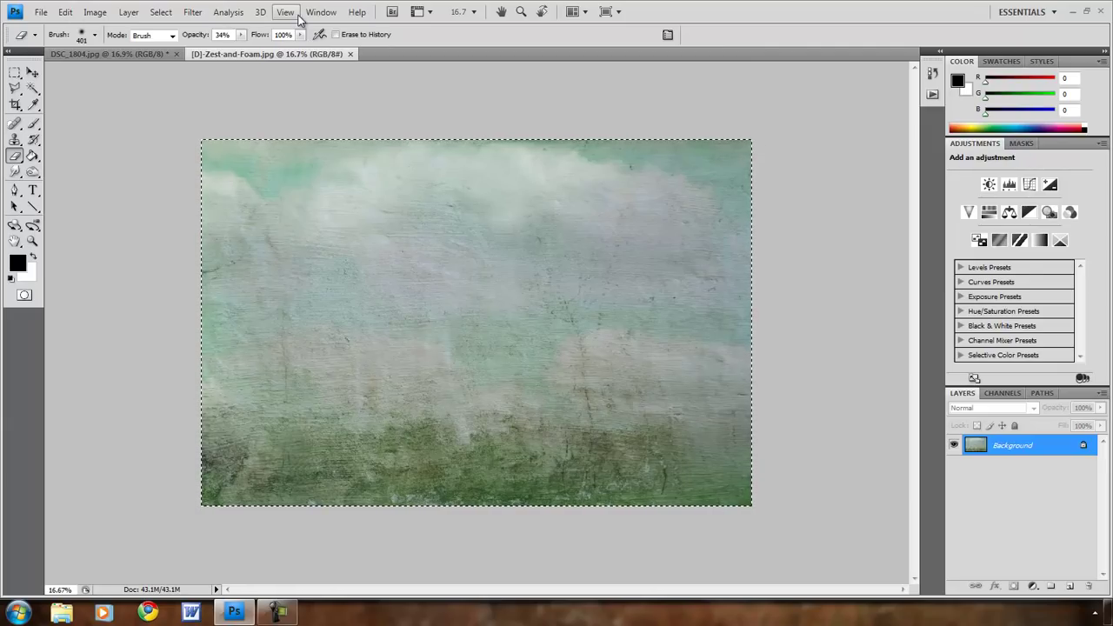
pyautogui.click(148, 54)
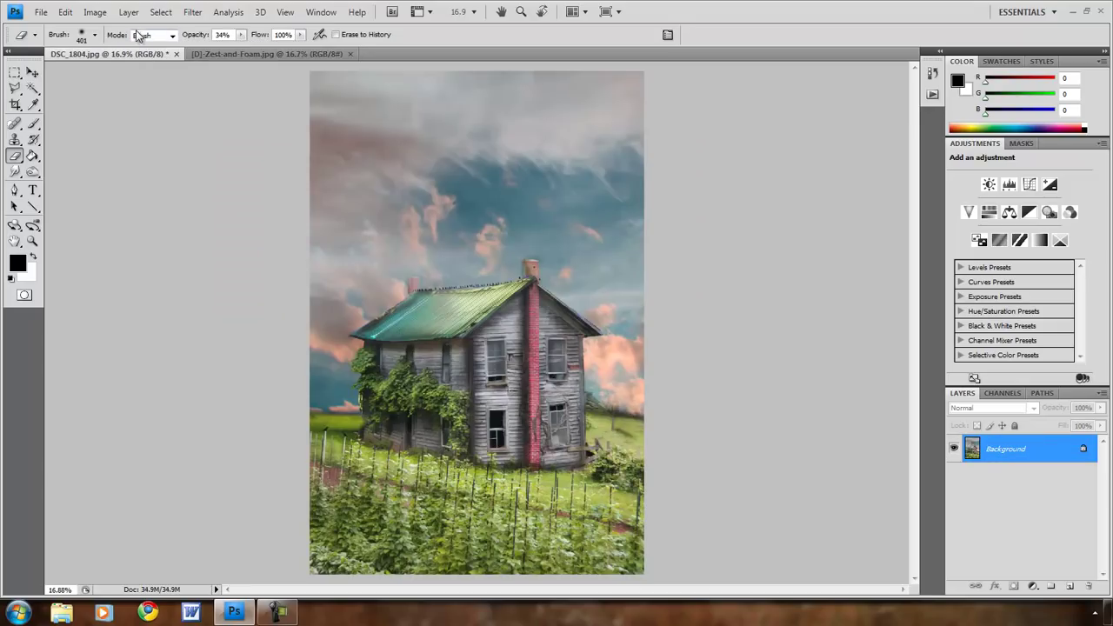
pyautogui.click(66, 16)
pyautogui.click(73, 133)
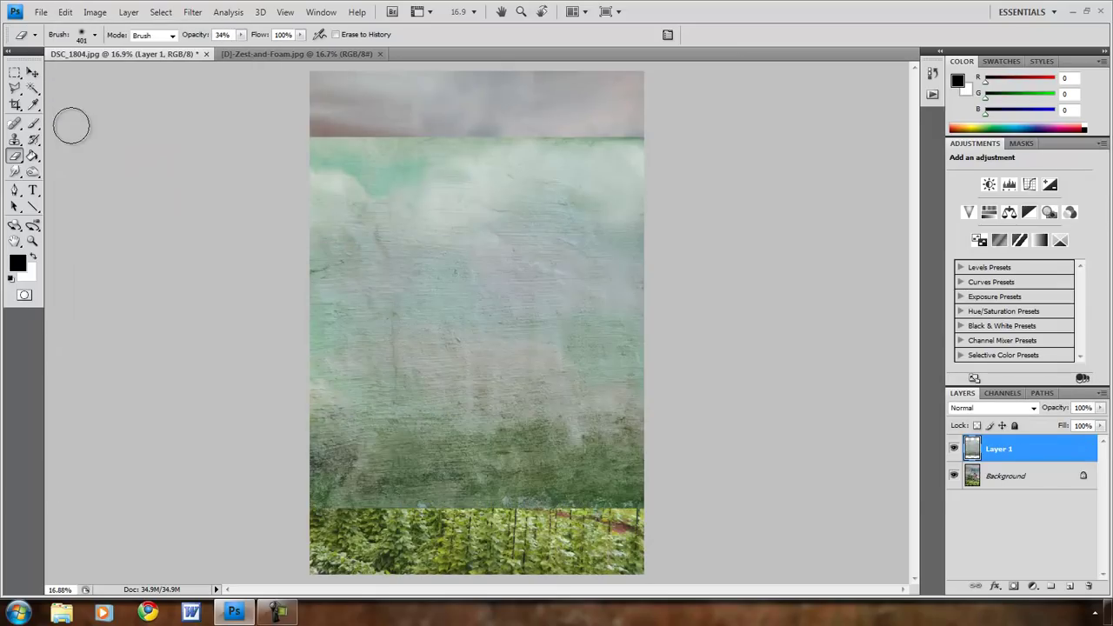
# - Move the texture up to the photo's top edge and scale it to about 76% width and 135% height, covering the whole photo
pyautogui.click(32, 73)
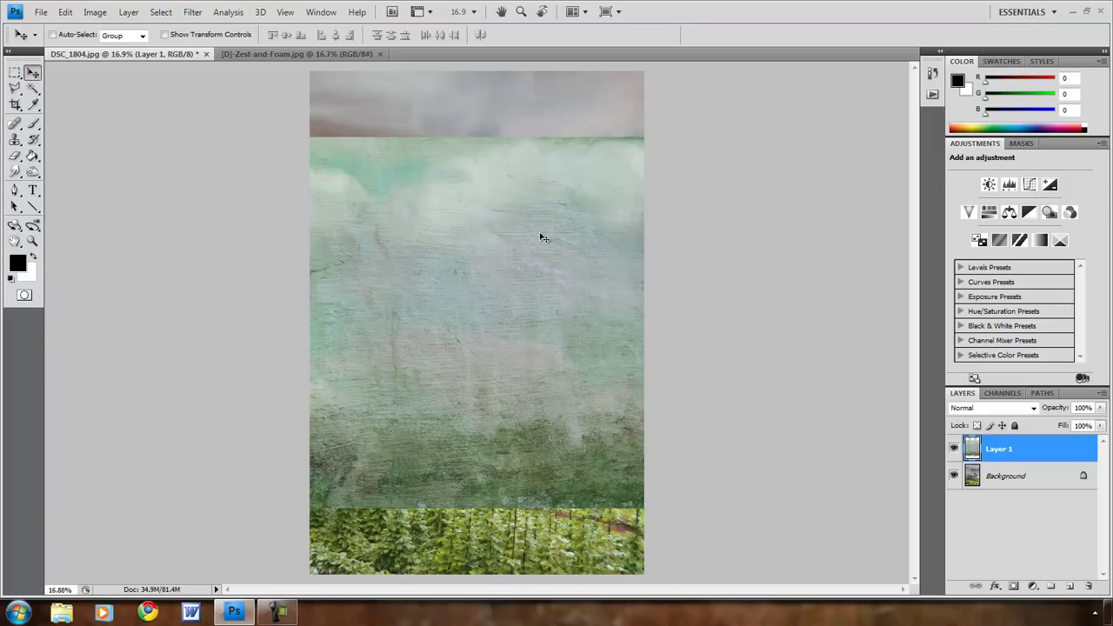
pyautogui.moveTo(536, 241); pyautogui.dragTo(538, 173)
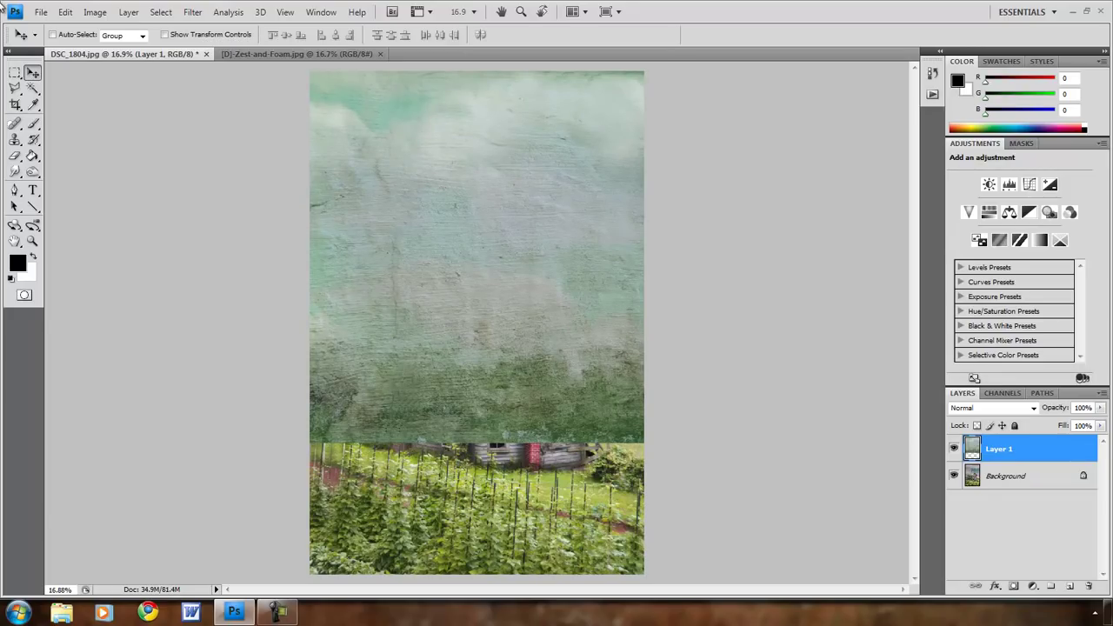
pyautogui.click(66, 13)
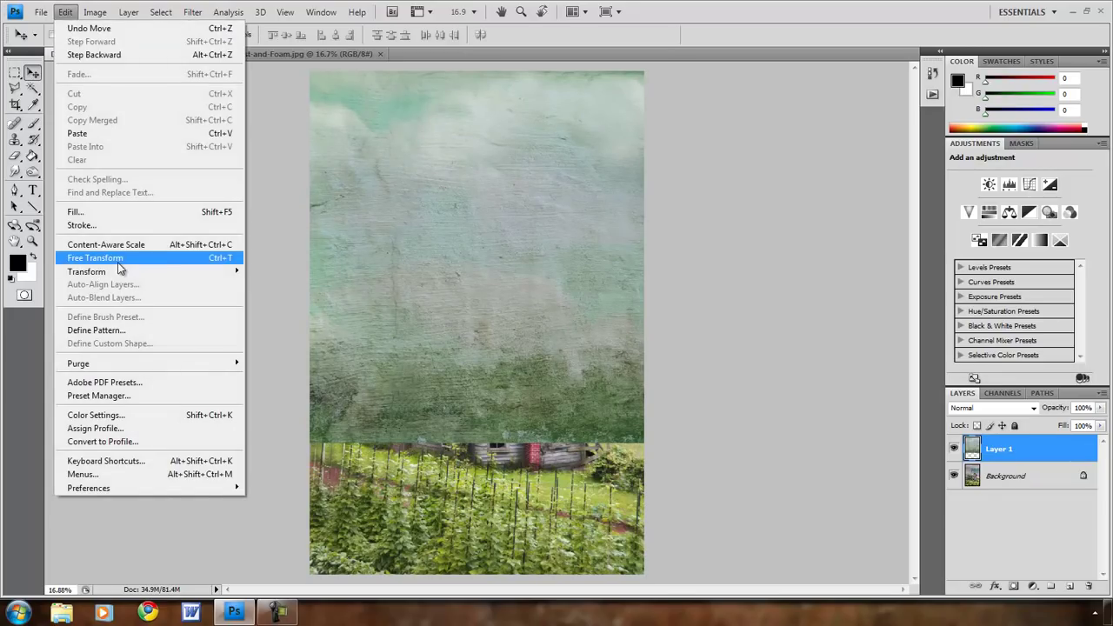
pyautogui.moveTo(112, 277)
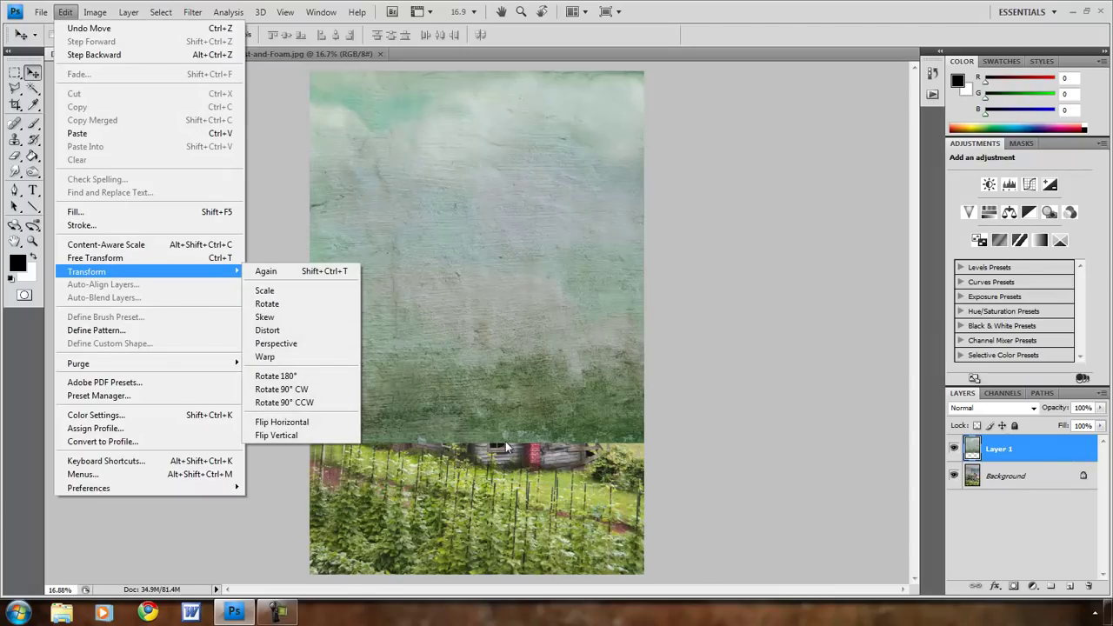
pyautogui.click(295, 290)
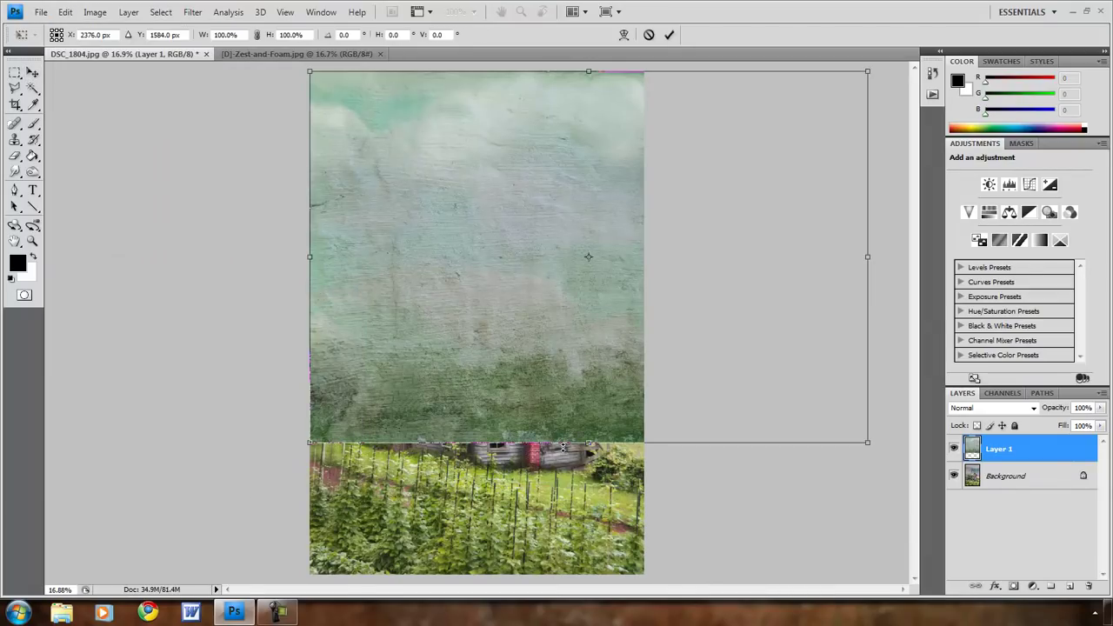
pyautogui.moveTo(593, 444); pyautogui.dragTo(586, 576)
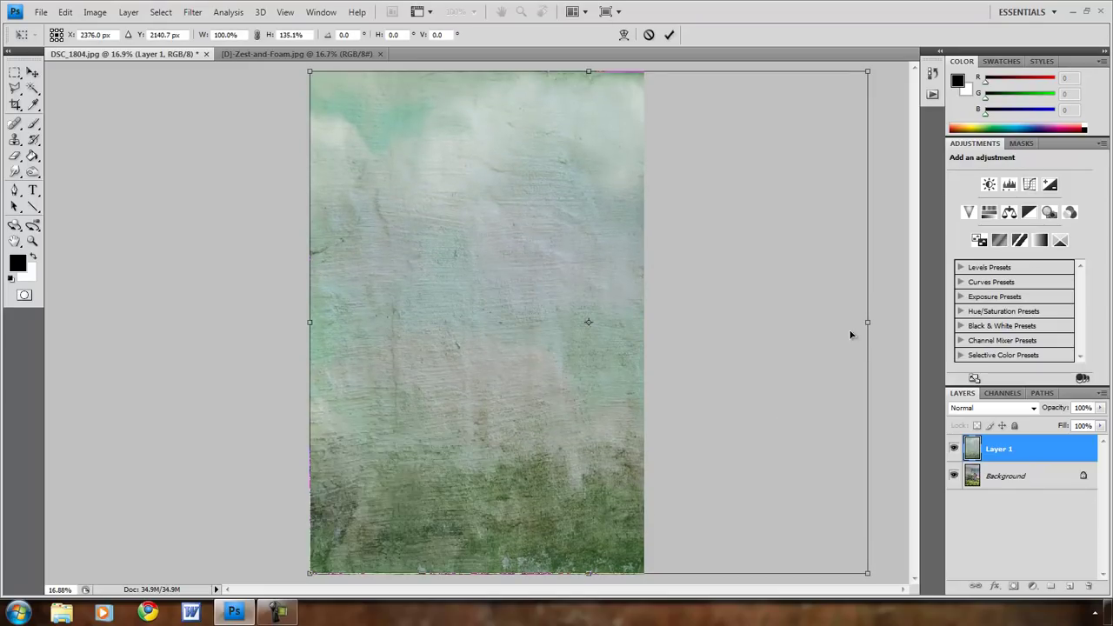
pyautogui.moveTo(867, 323); pyautogui.dragTo(734, 326)
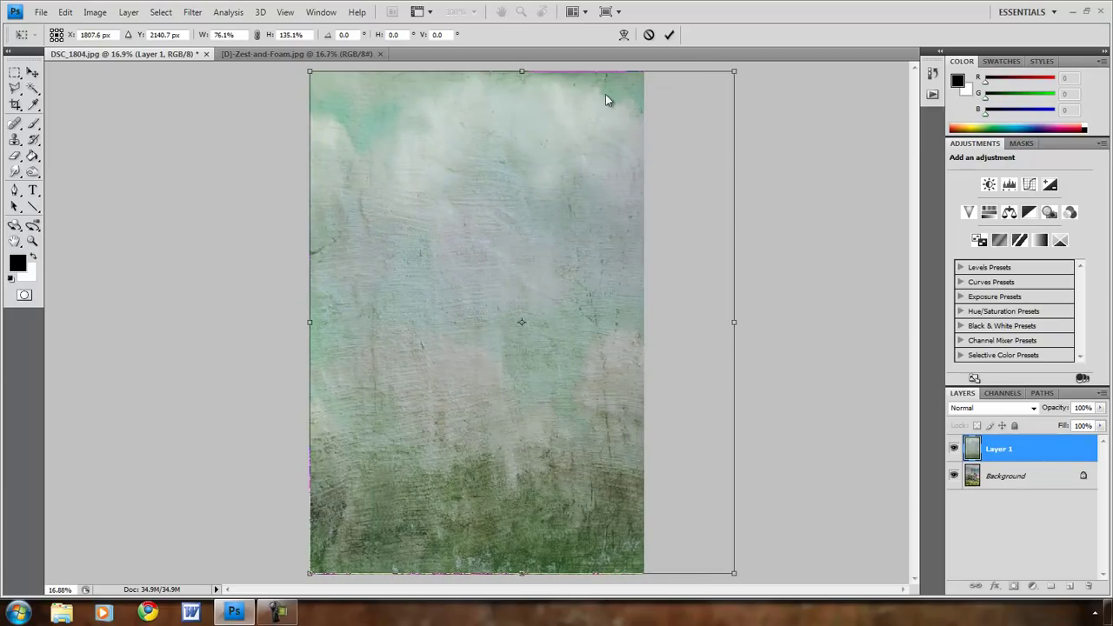
pyautogui.click(34, 74)
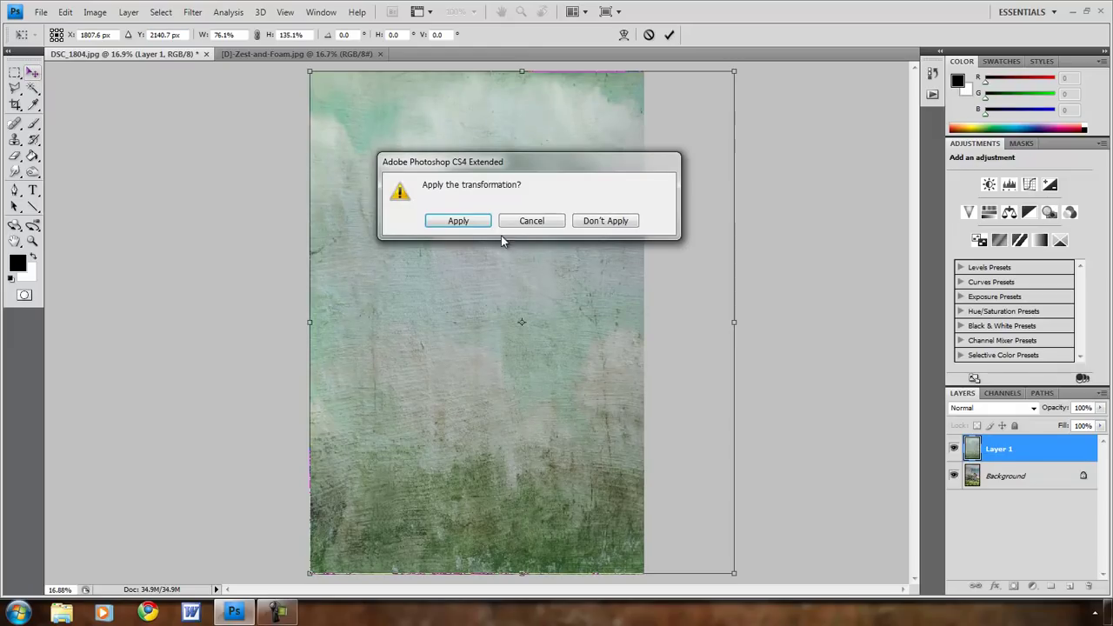
pyautogui.click(462, 224)
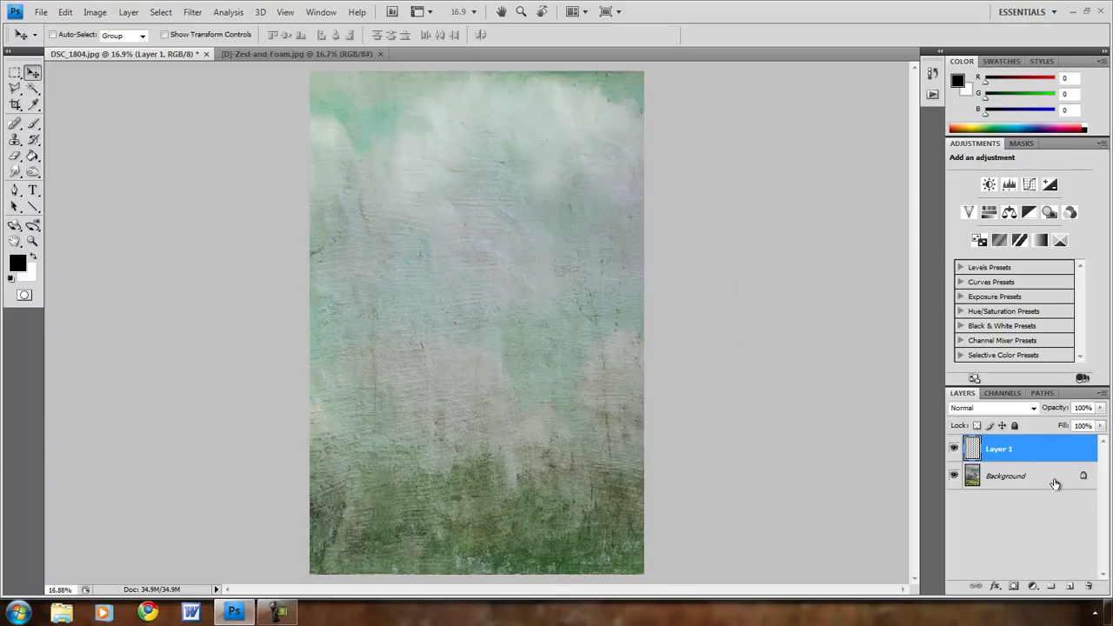
# - Try the Multiply, Overlay and Soft Light blend modes on Layer 1, then settle on Hard Light
pyautogui.click(1055, 484)
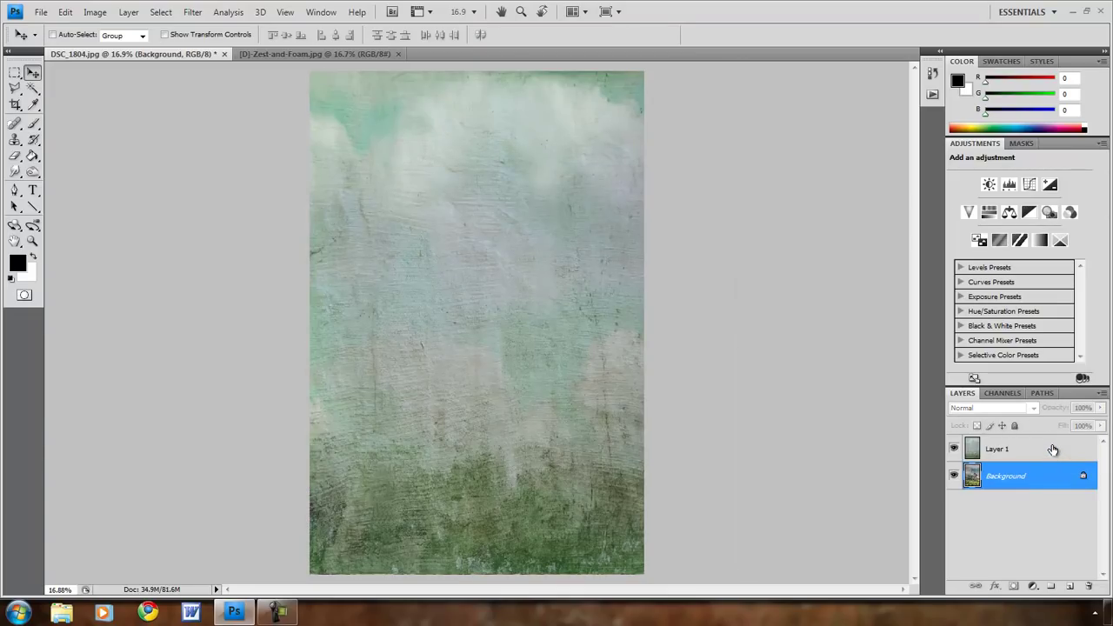
pyautogui.click(1053, 449)
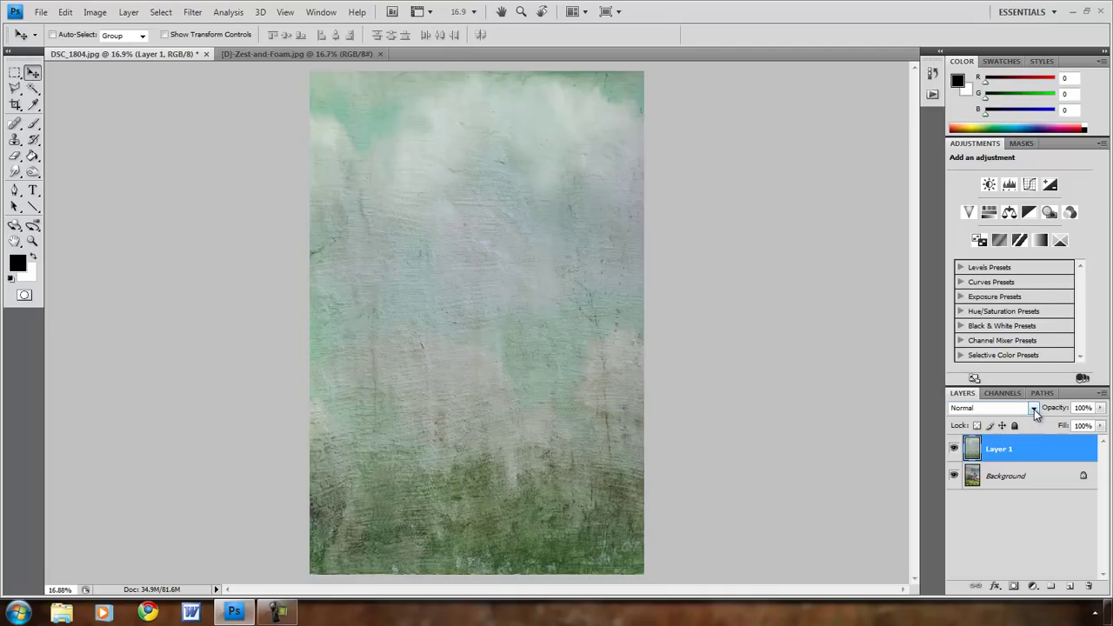
pyautogui.click(1035, 410)
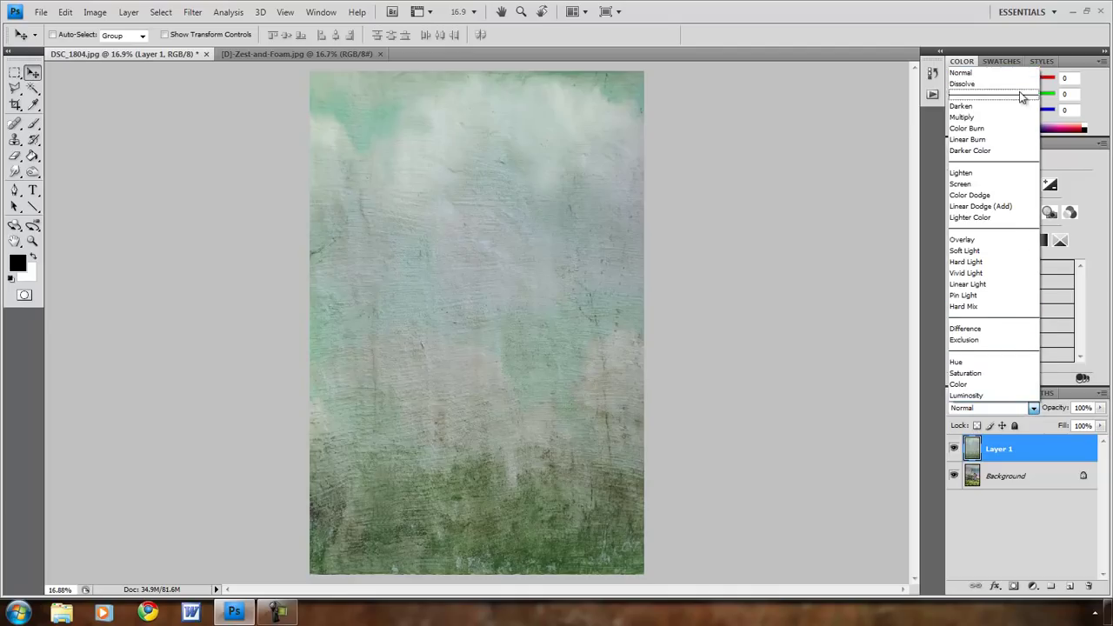
pyautogui.click(974, 116)
pyautogui.click(1031, 407)
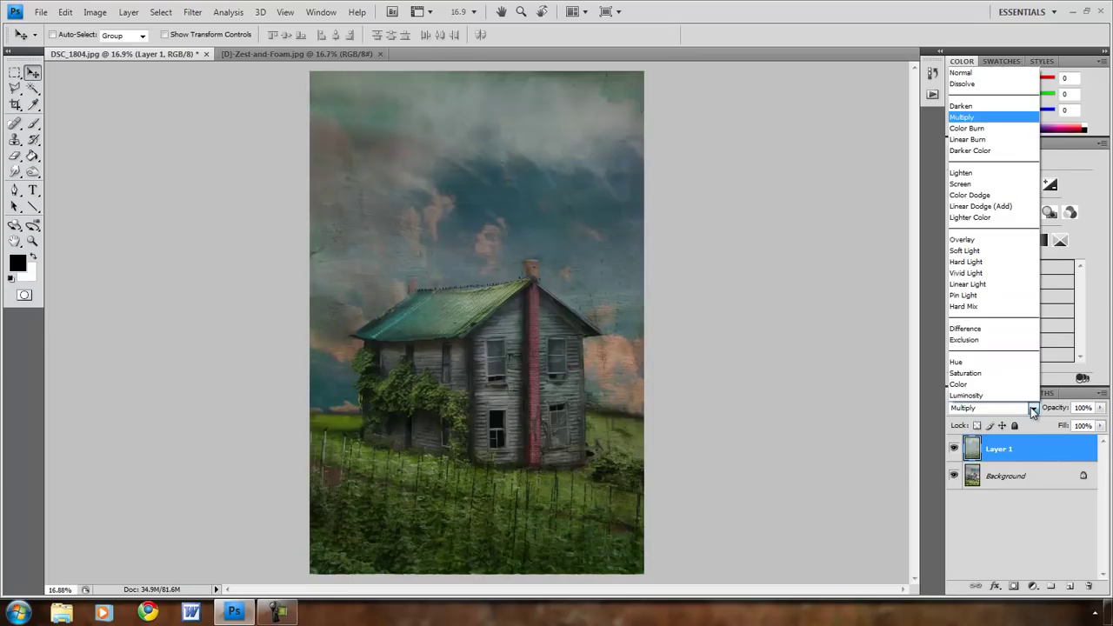
pyautogui.click(972, 239)
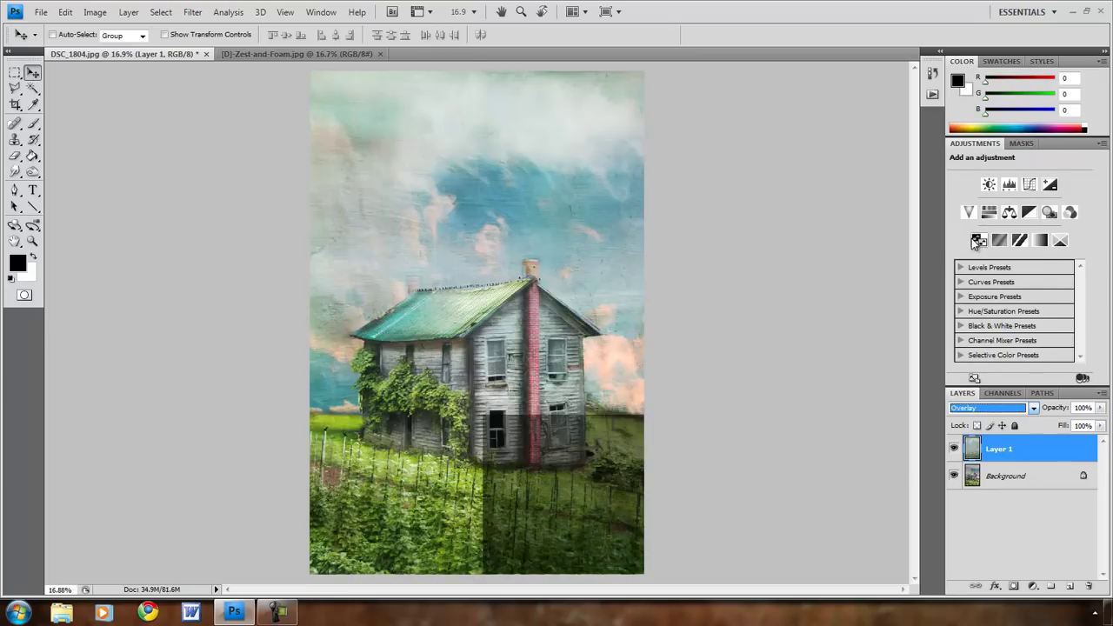
pyautogui.click(1031, 409)
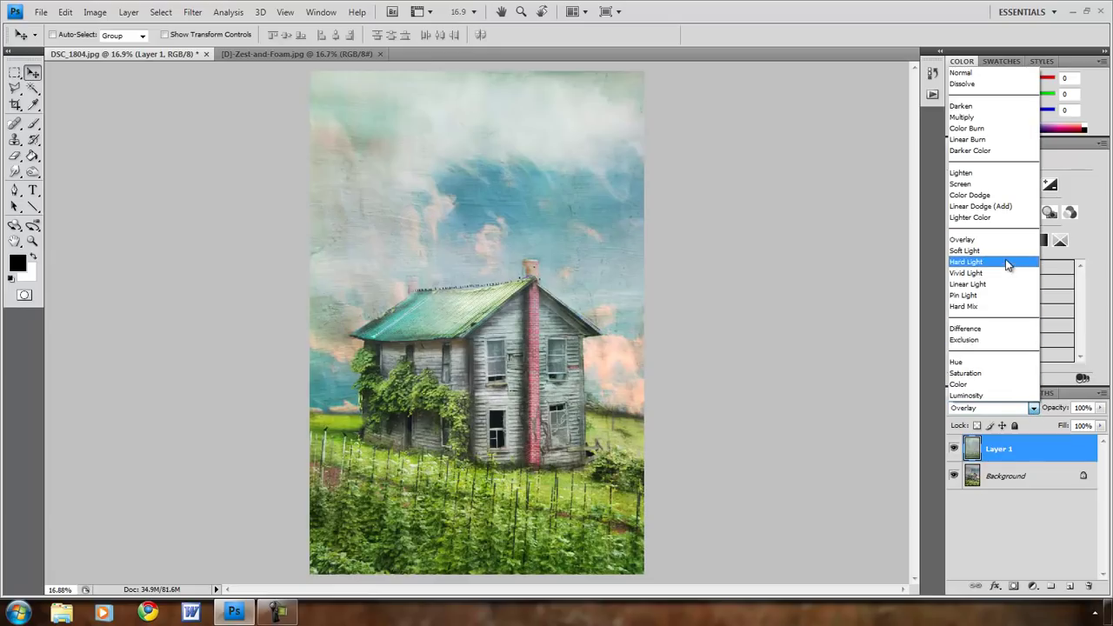
pyautogui.click(1003, 253)
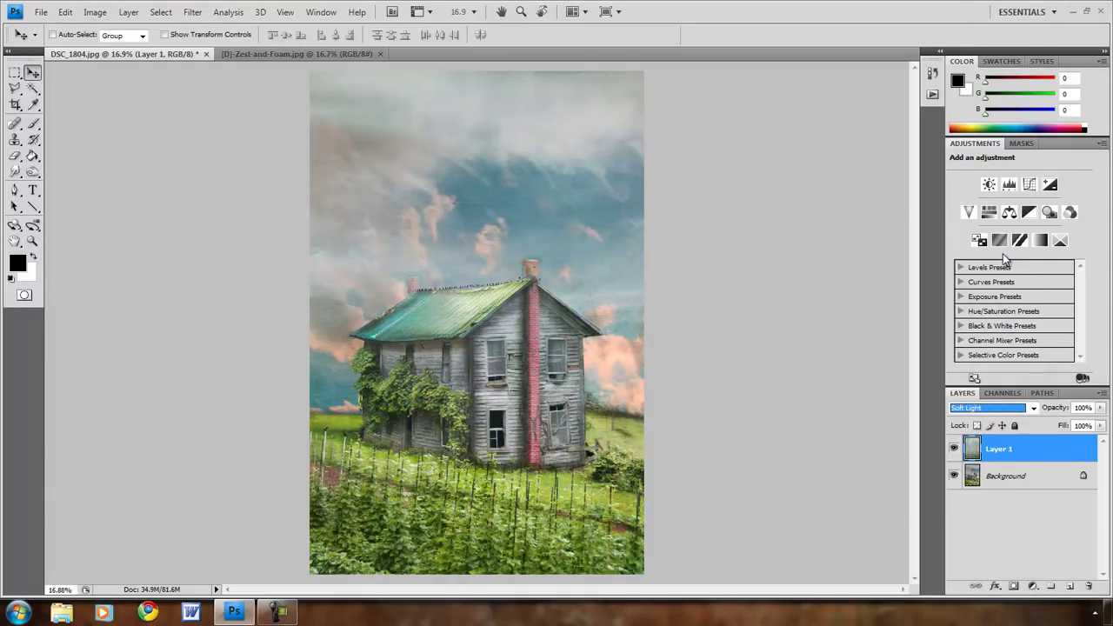
pyautogui.click(1031, 409)
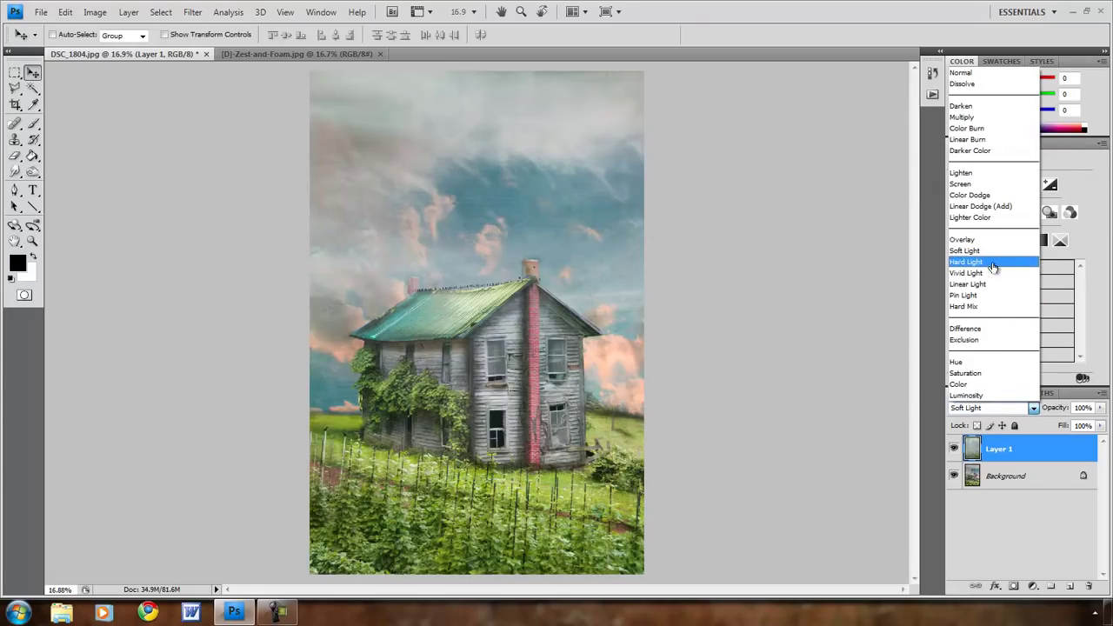
pyautogui.click(996, 268)
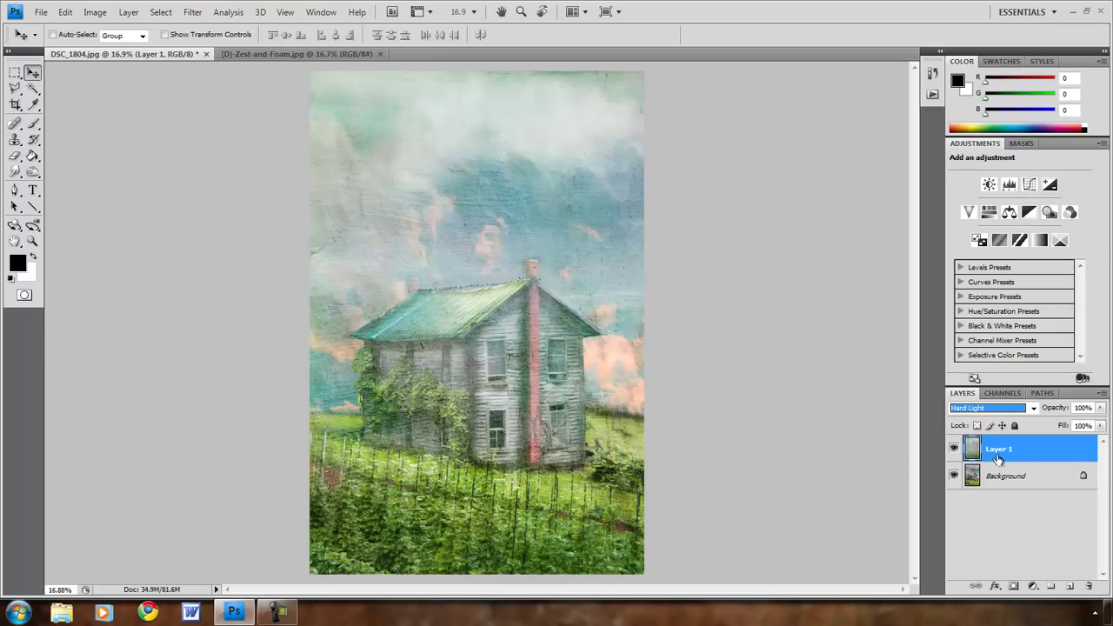
# - Select the house with its chimneys and the whole grassy foreground down to the photo's bottom edge using the Polygonal Lasso
pyautogui.click(1020, 476)
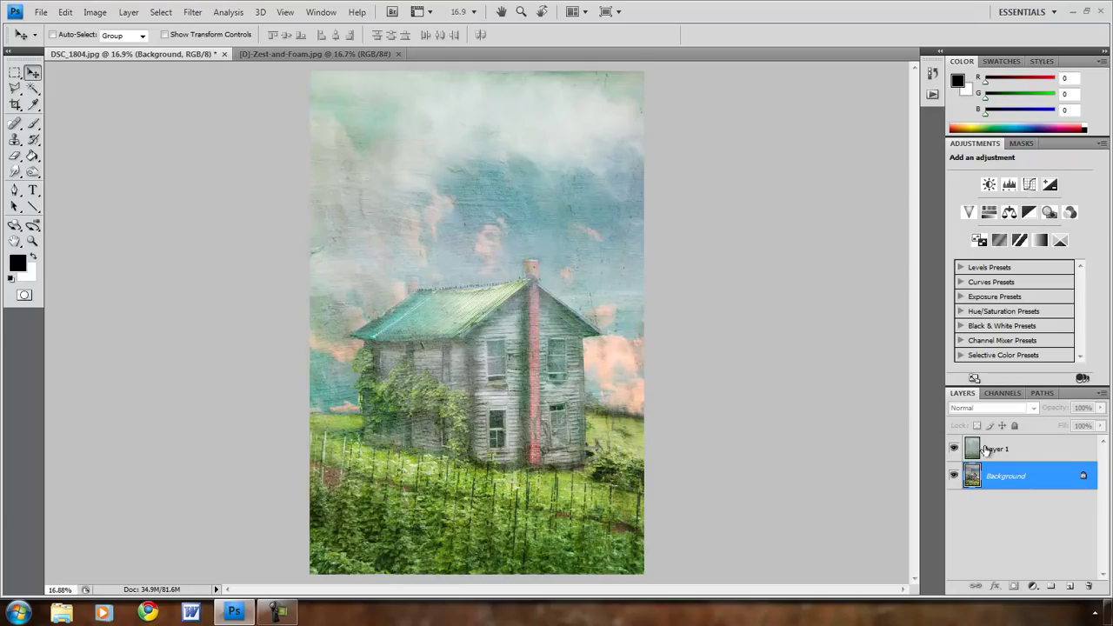
pyautogui.click(15, 156)
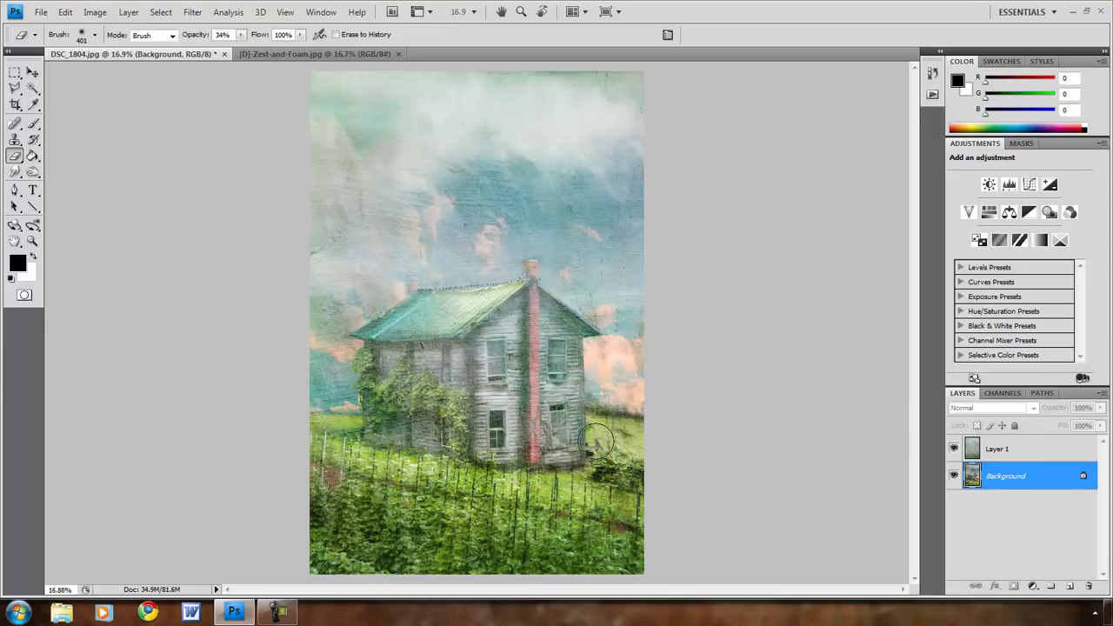
pyautogui.click(16, 87)
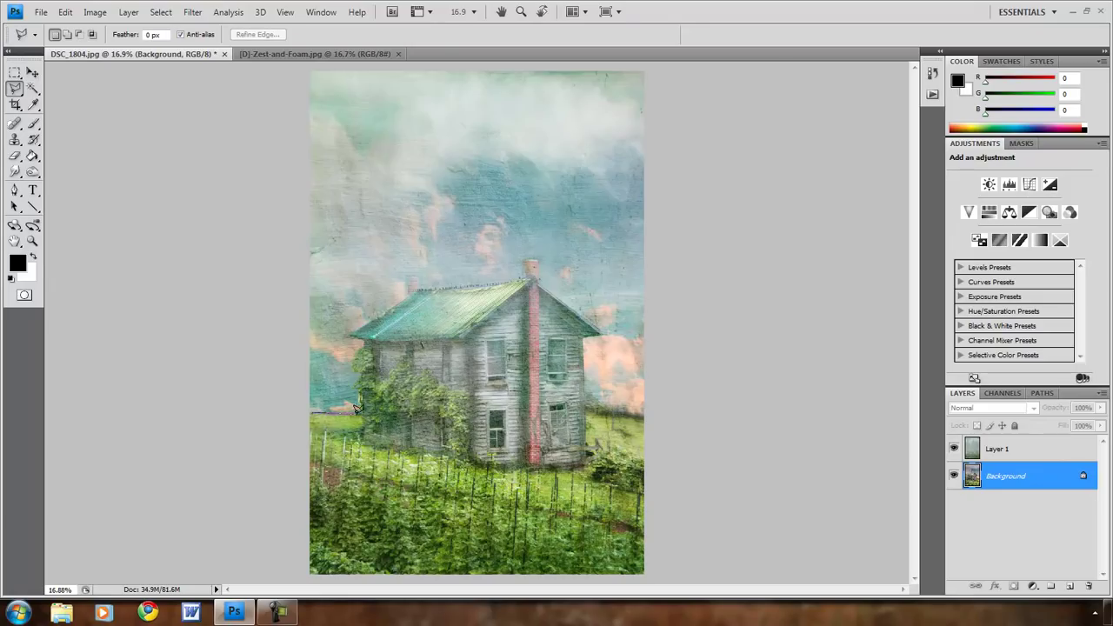
pyautogui.click(362, 374)
pyautogui.click(355, 369)
pyautogui.click(354, 357)
pyautogui.moveTo(362, 340)
pyautogui.mouseDown()
pyautogui.moveTo(347, 332)
pyautogui.moveTo(417, 291)
pyautogui.moveTo(406, 272)
pyautogui.moveTo(418, 272)
pyautogui.moveTo(416, 284)
pyautogui.moveTo(483, 284)
pyautogui.moveTo(525, 277)
pyautogui.moveTo(535, 255)
pyautogui.moveTo(535, 270)
pyautogui.mouseUp()
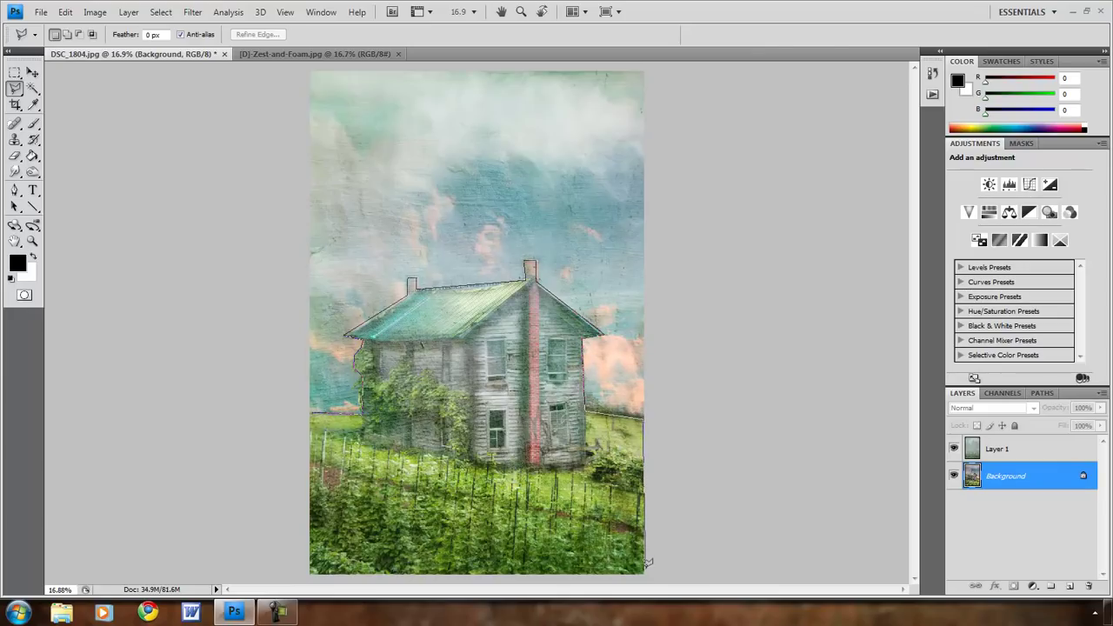
pyautogui.click(648, 573)
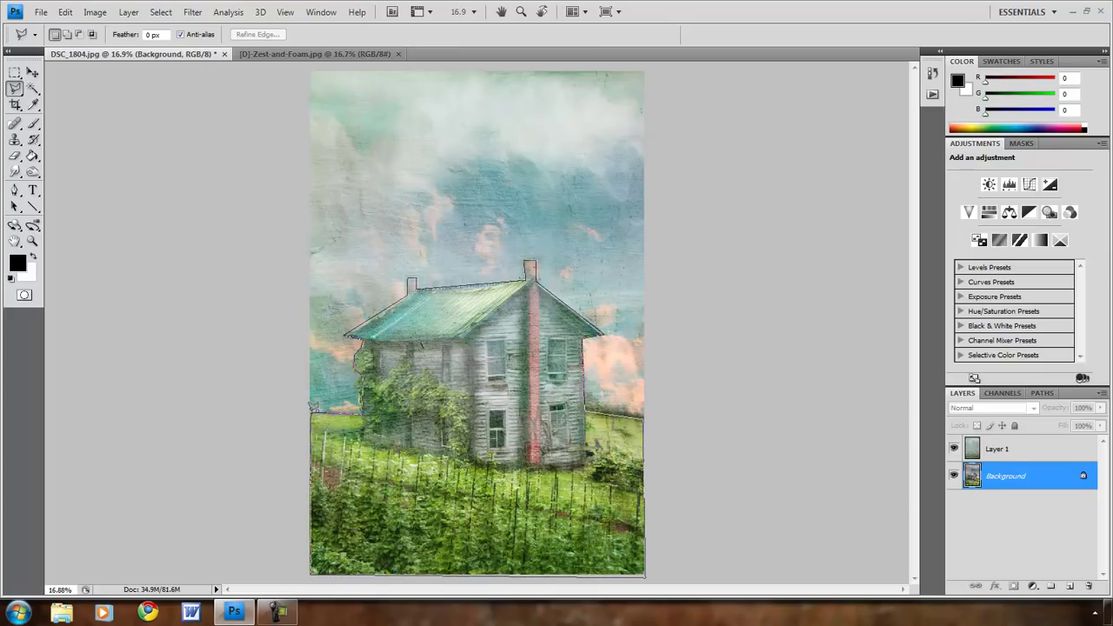
pyautogui.click(311, 412)
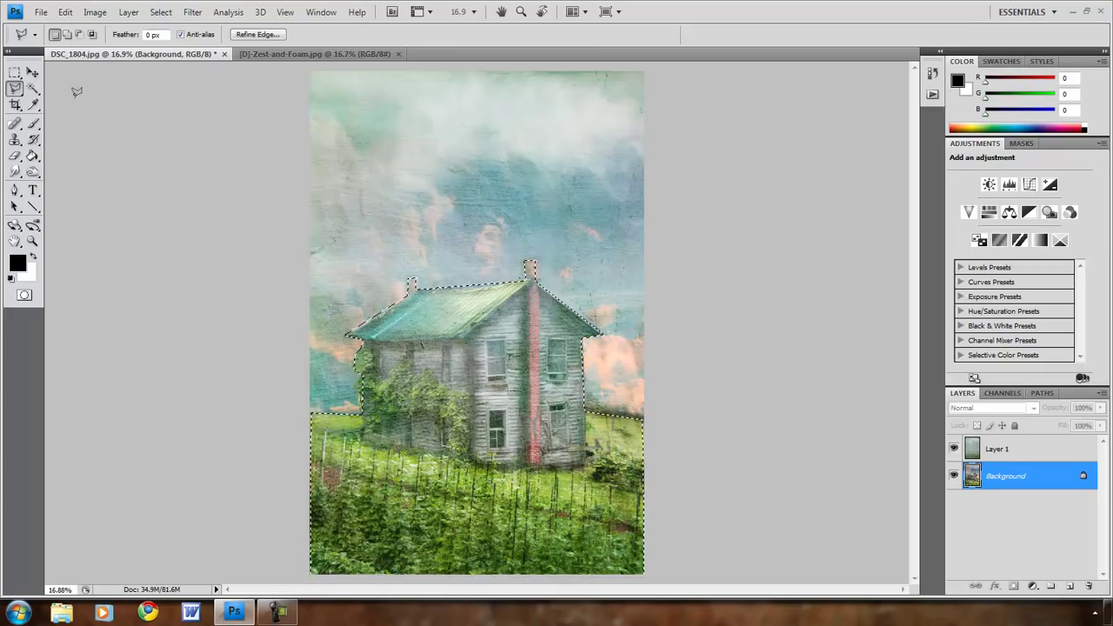
# - Erase the texture on Layer 1 over the house walls with a soft 764 px Eraser at 34% opacity
pyautogui.click(15, 156)
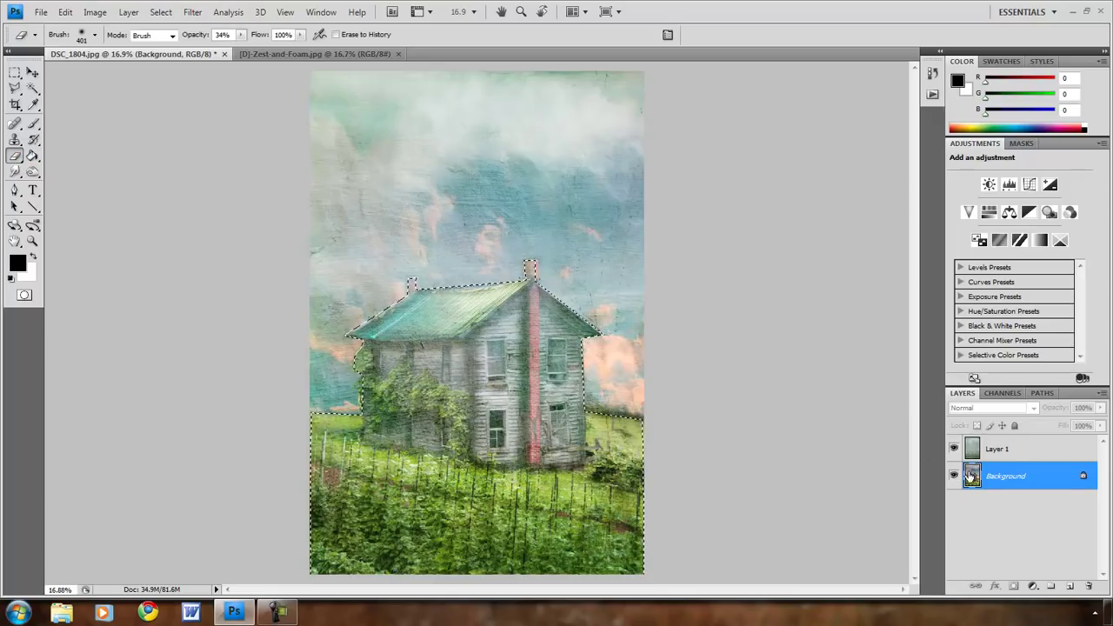
pyautogui.click(1054, 452)
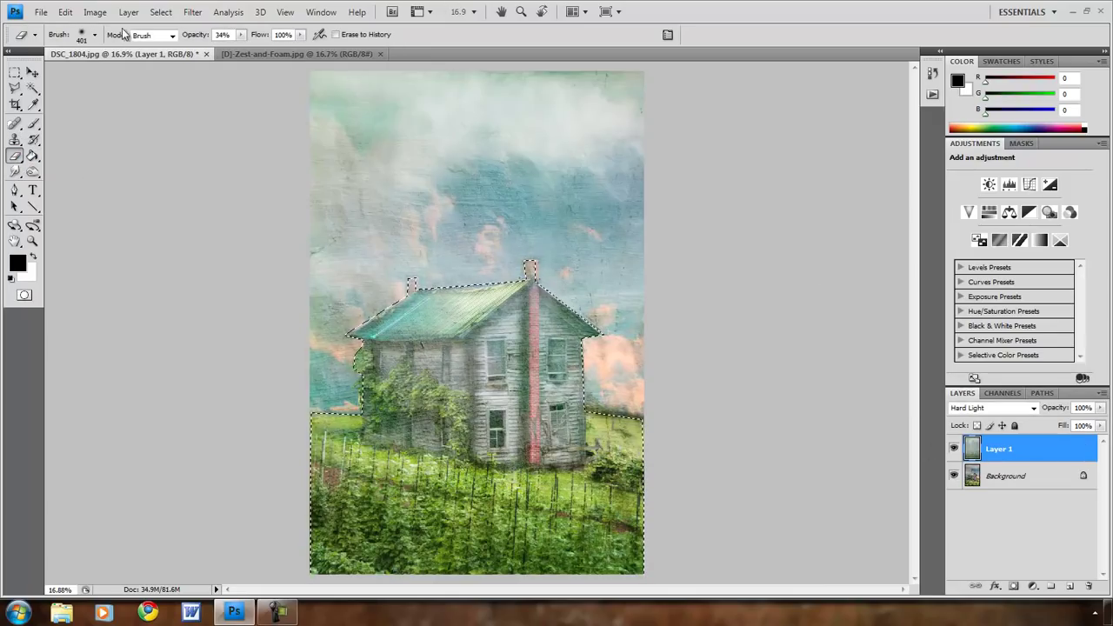
pyautogui.click(95, 40)
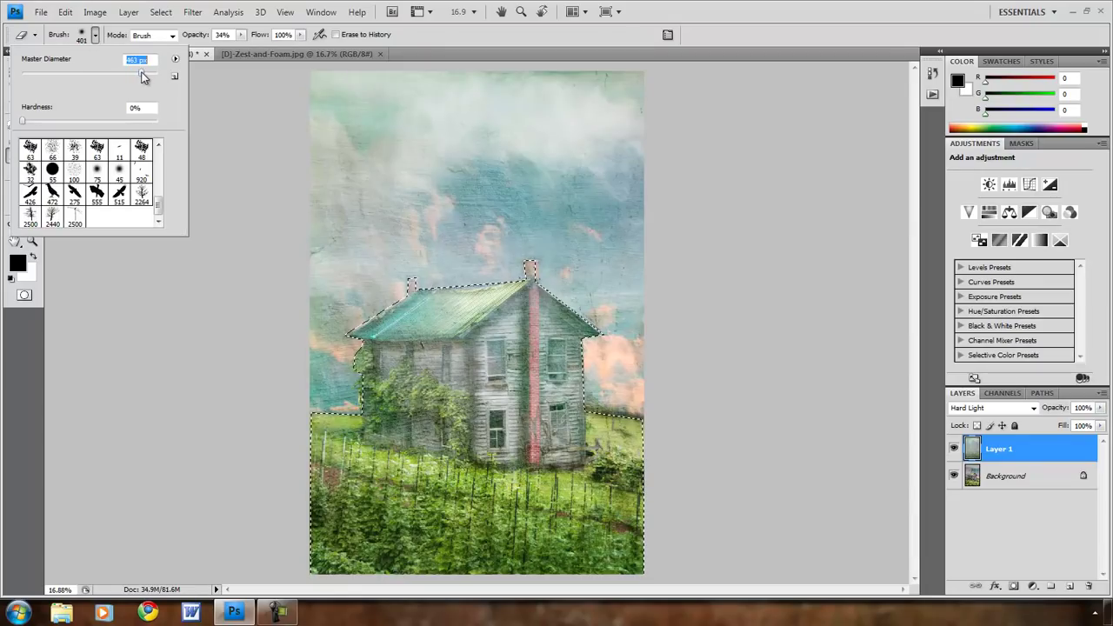
pyautogui.moveTo(148, 73); pyautogui.dragTo(149, 73)
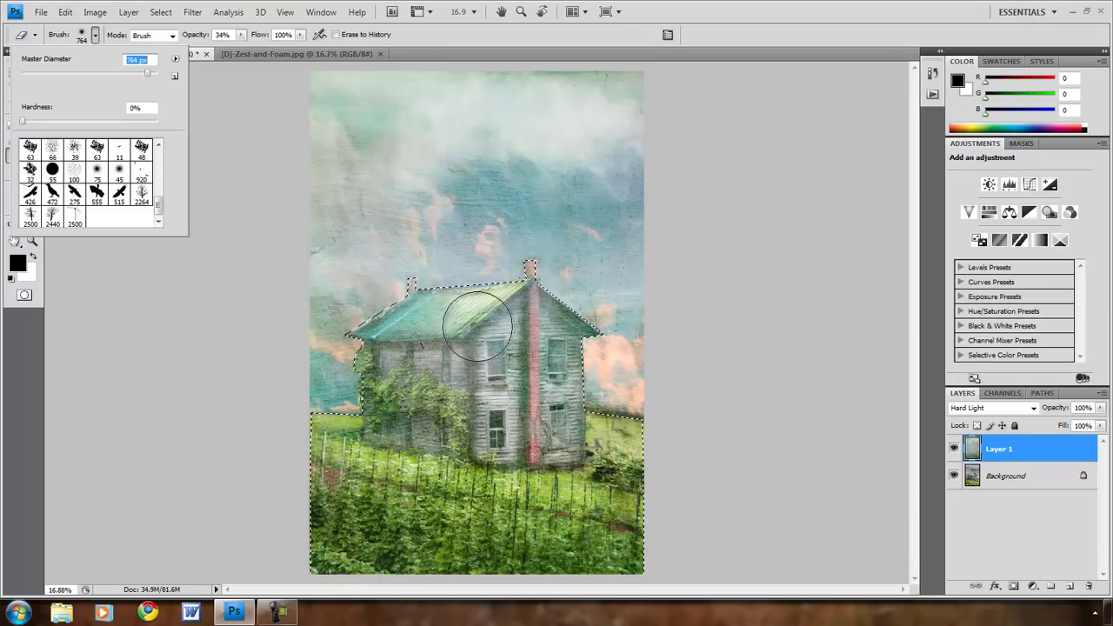
pyautogui.click(470, 370)
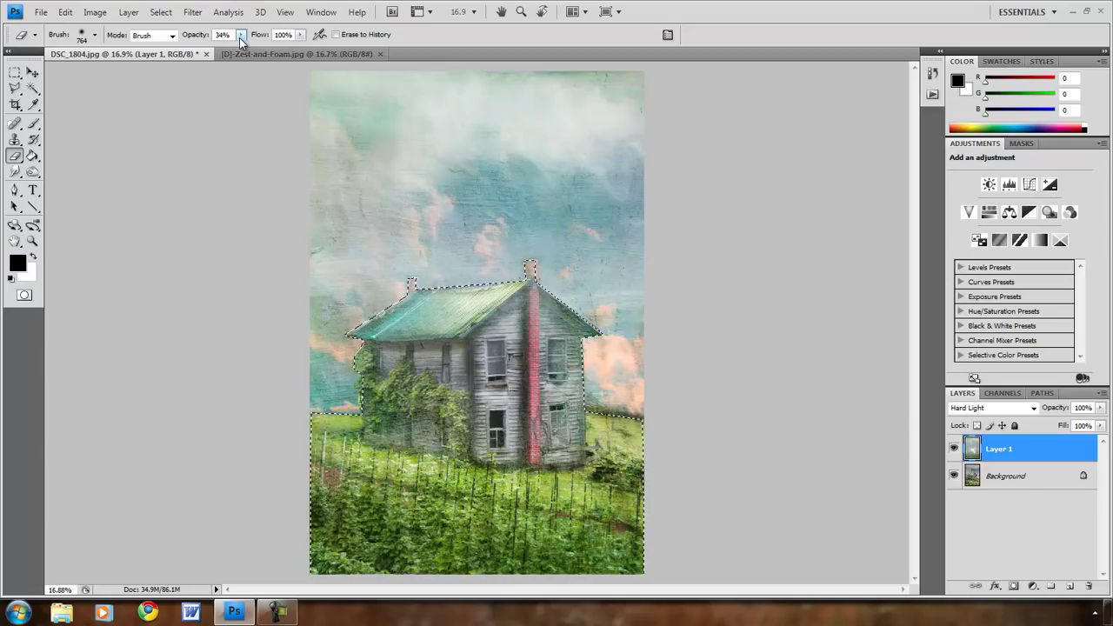
# - Raise the Eraser opacity to 55% and erase more of the texture across the house's roof, walls and ivy
pyautogui.moveTo(241, 41); pyautogui.dragTo(257, 52)
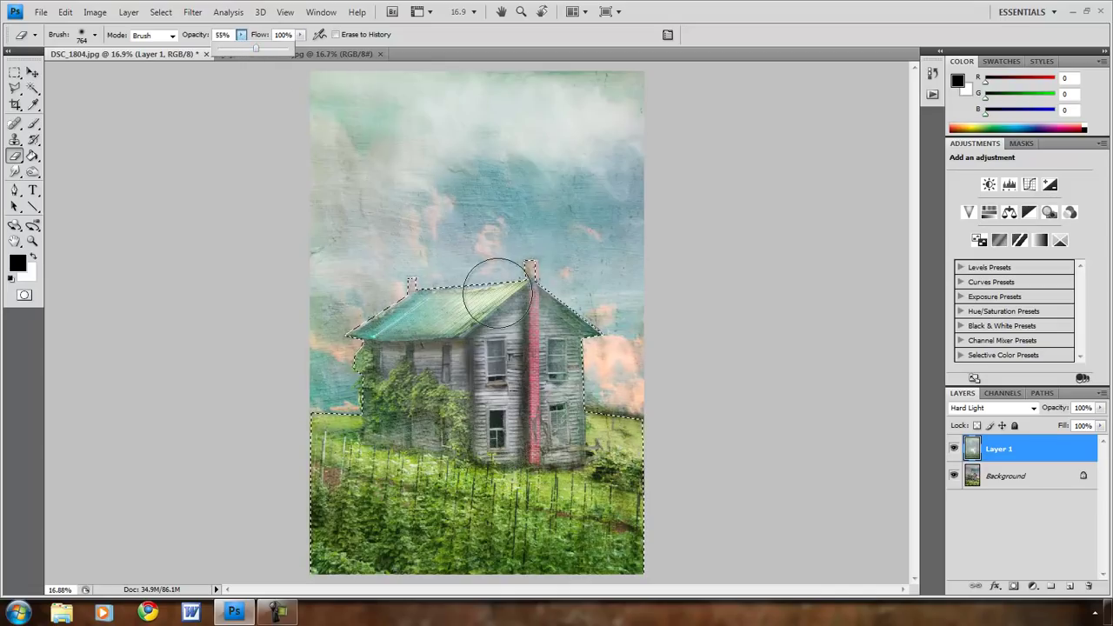
pyautogui.moveTo(411, 325)
pyautogui.mouseDown()
pyautogui.moveTo(402, 374)
pyautogui.moveTo(419, 417)
pyautogui.moveTo(485, 433)
pyautogui.moveTo(522, 388)
pyautogui.moveTo(549, 391)
pyautogui.moveTo(525, 323)
pyautogui.moveTo(545, 424)
pyautogui.moveTo(523, 362)
pyautogui.moveTo(417, 402)
pyautogui.moveTo(535, 461)
pyautogui.moveTo(613, 449)
pyautogui.moveTo(549, 449)
pyautogui.mouseUp()
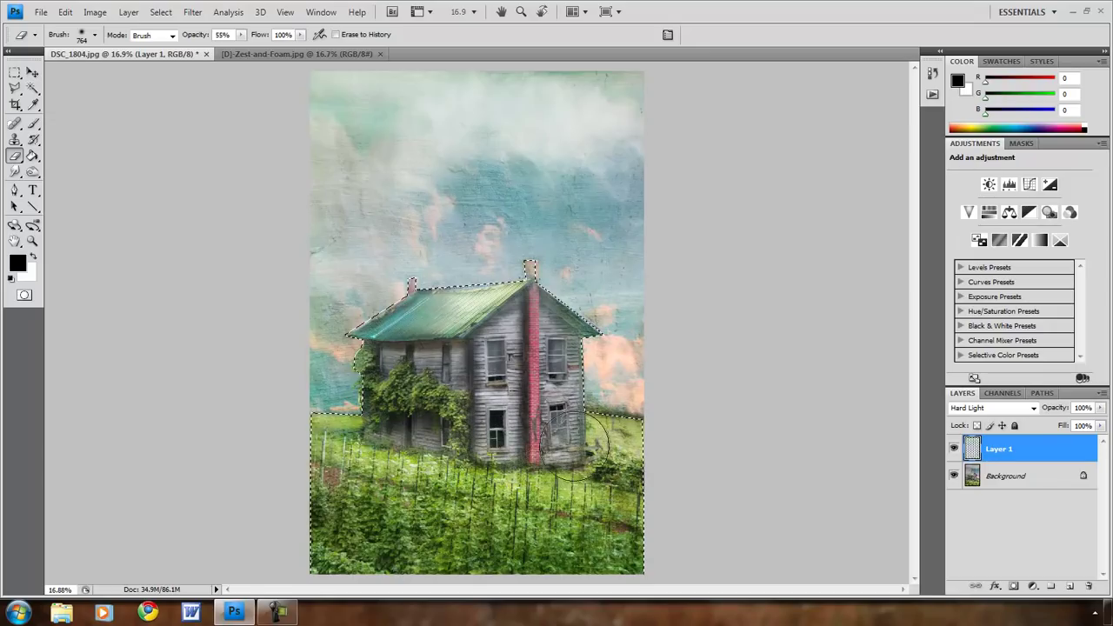
pyautogui.moveTo(434, 328)
pyautogui.mouseDown()
pyautogui.moveTo(418, 307)
pyautogui.moveTo(424, 322)
pyautogui.moveTo(499, 333)
pyautogui.moveTo(528, 283)
pyautogui.moveTo(544, 348)
pyautogui.moveTo(586, 362)
pyautogui.moveTo(486, 362)
pyautogui.moveTo(425, 394)
pyautogui.mouseUp()
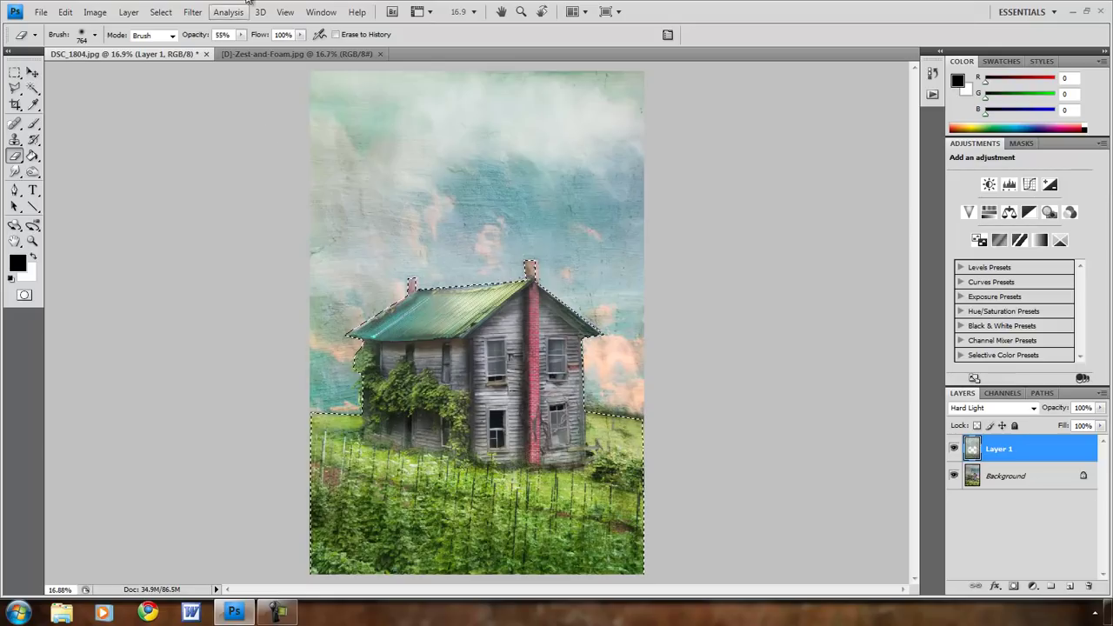
# - Reduce the Eraser to 329 px and erase the texture from the grassy fields beside the house, the tall chimney and the ivy-covered wall
pyautogui.click(94, 35)
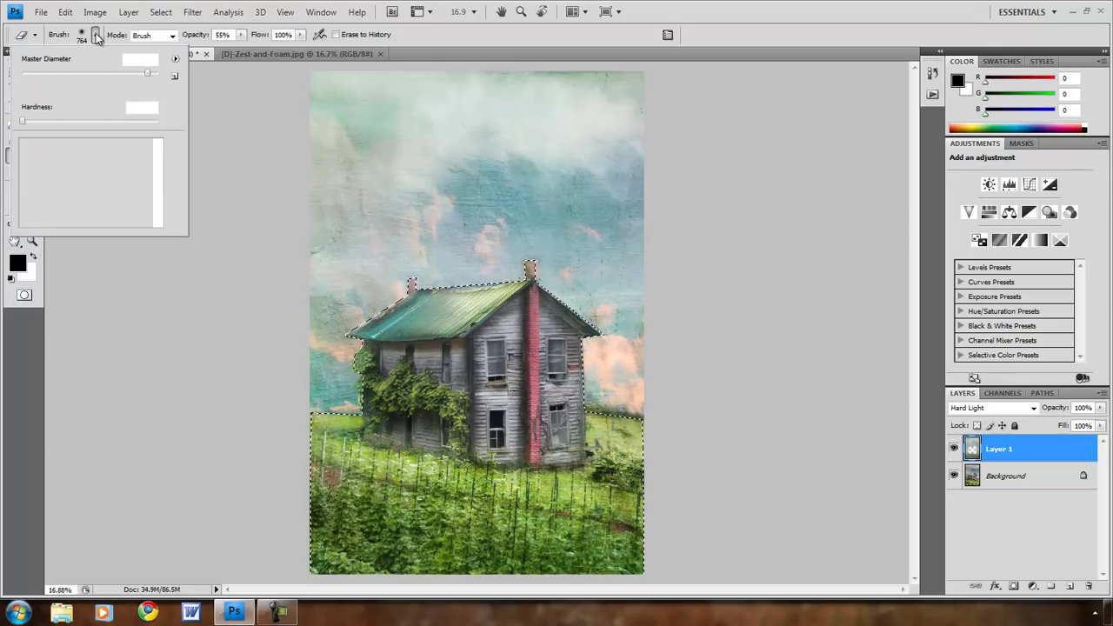
pyautogui.moveTo(150, 73); pyautogui.dragTo(133, 72)
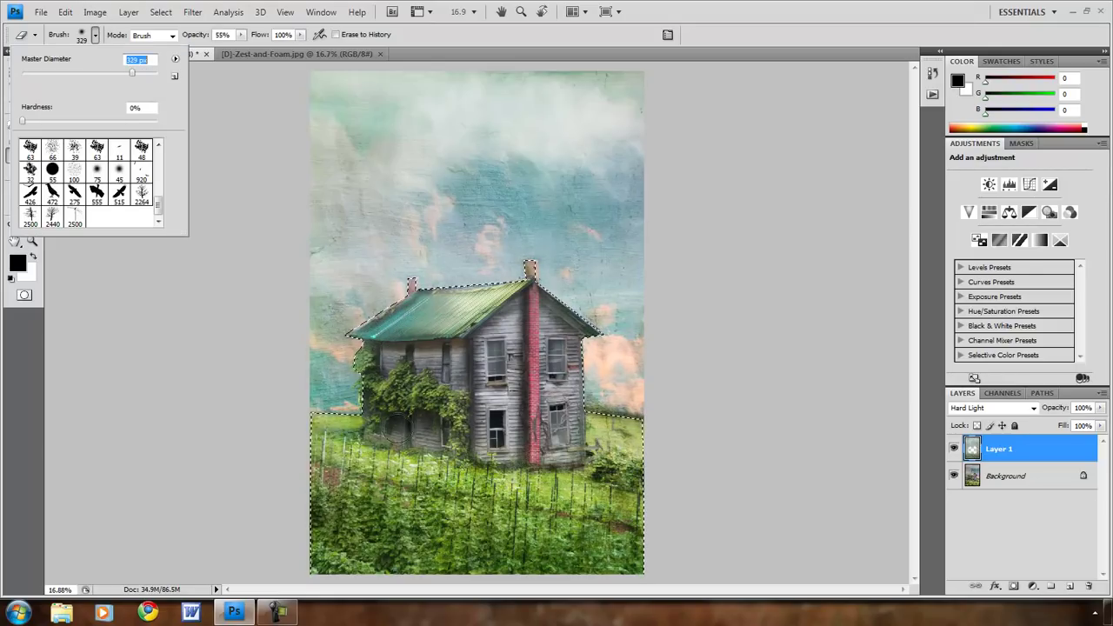
pyautogui.click(330, 440)
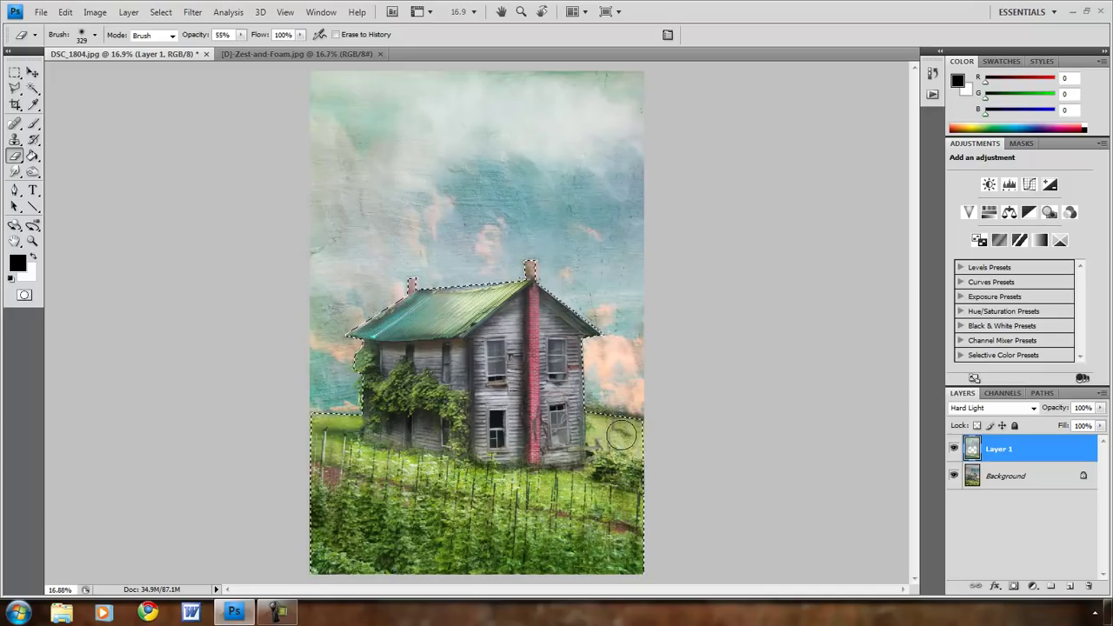
pyautogui.moveTo(621, 434)
pyautogui.mouseDown()
pyautogui.moveTo(599, 417)
pyautogui.moveTo(645, 442)
pyautogui.moveTo(596, 421)
pyautogui.moveTo(658, 446)
pyautogui.mouseUp()
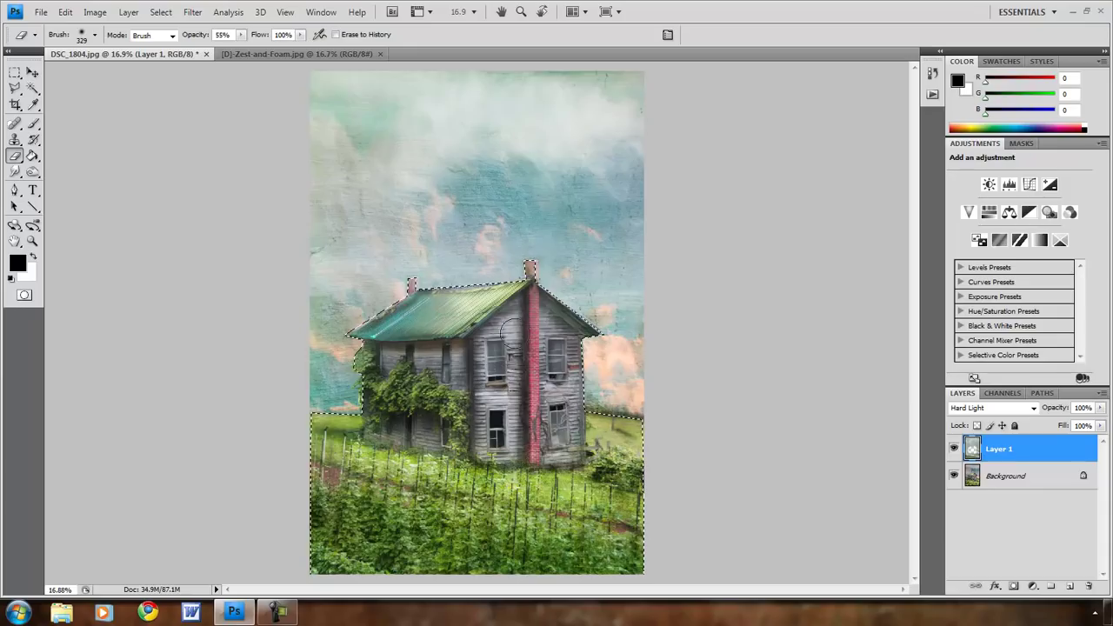
pyautogui.click(529, 268)
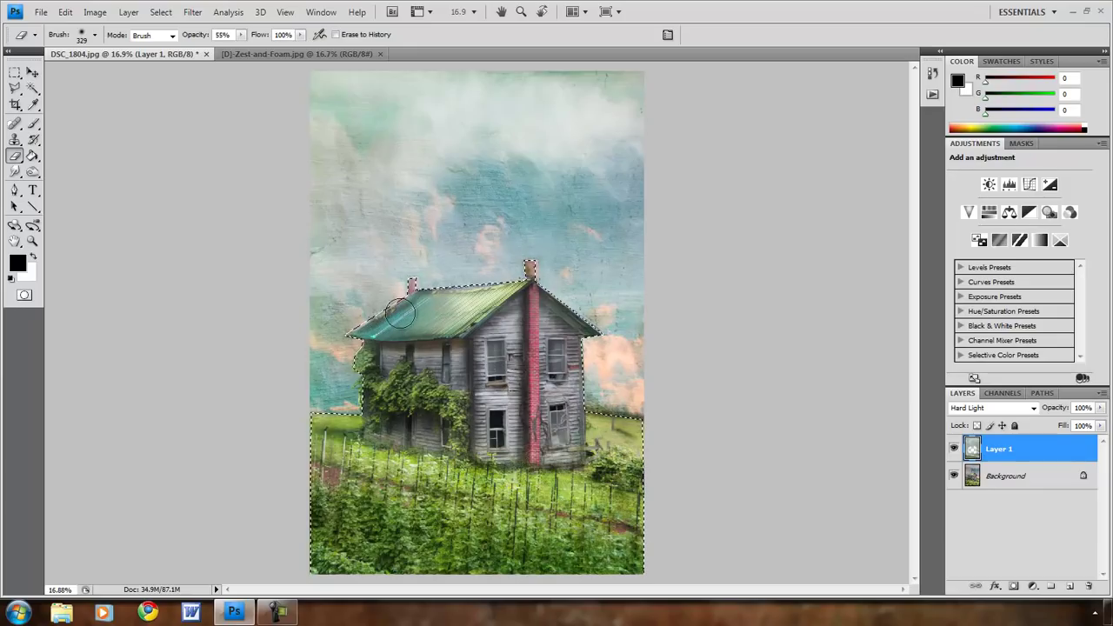
pyautogui.moveTo(380, 338); pyautogui.dragTo(394, 403)
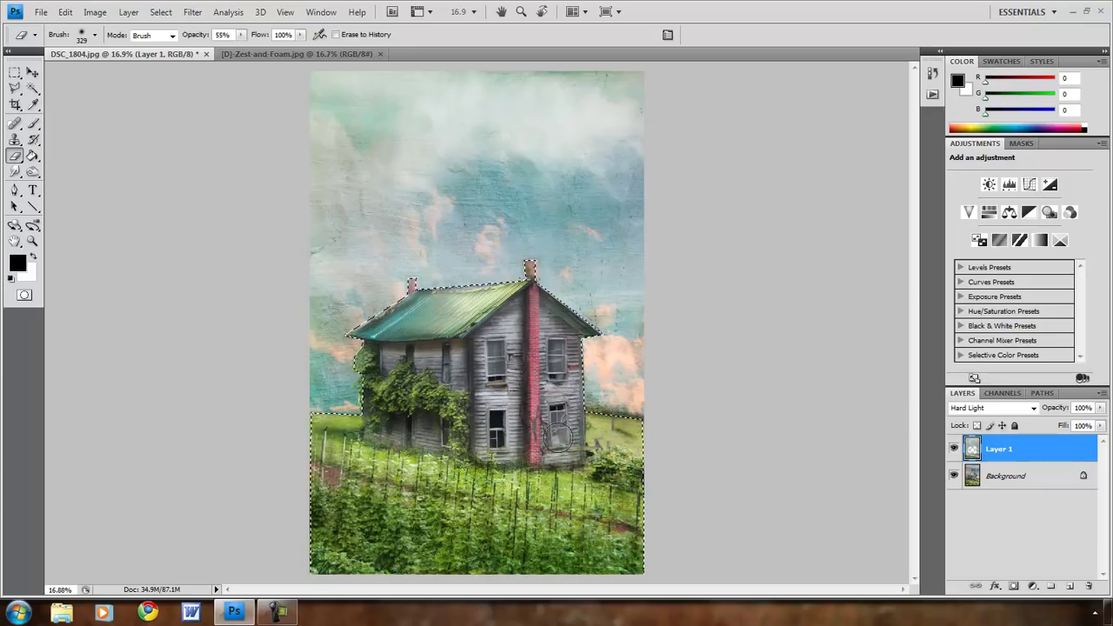
# - Deselect the house and foreground, and switch Layer 1 off and on twice to compare the photo with and without the texture
pyautogui.click(170, 12)
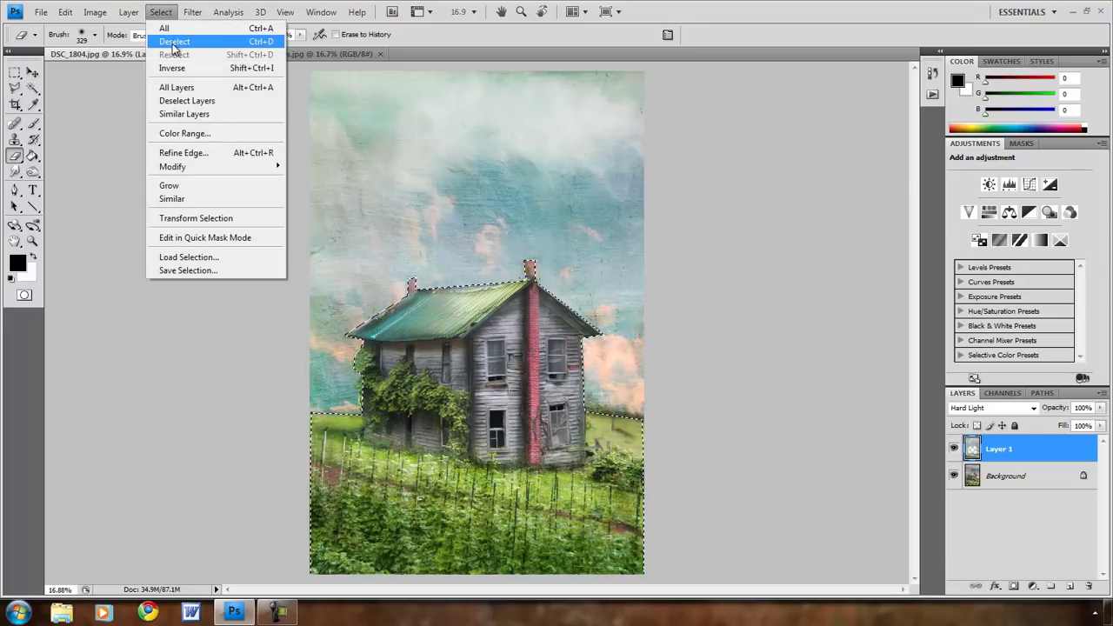
pyautogui.click(178, 38)
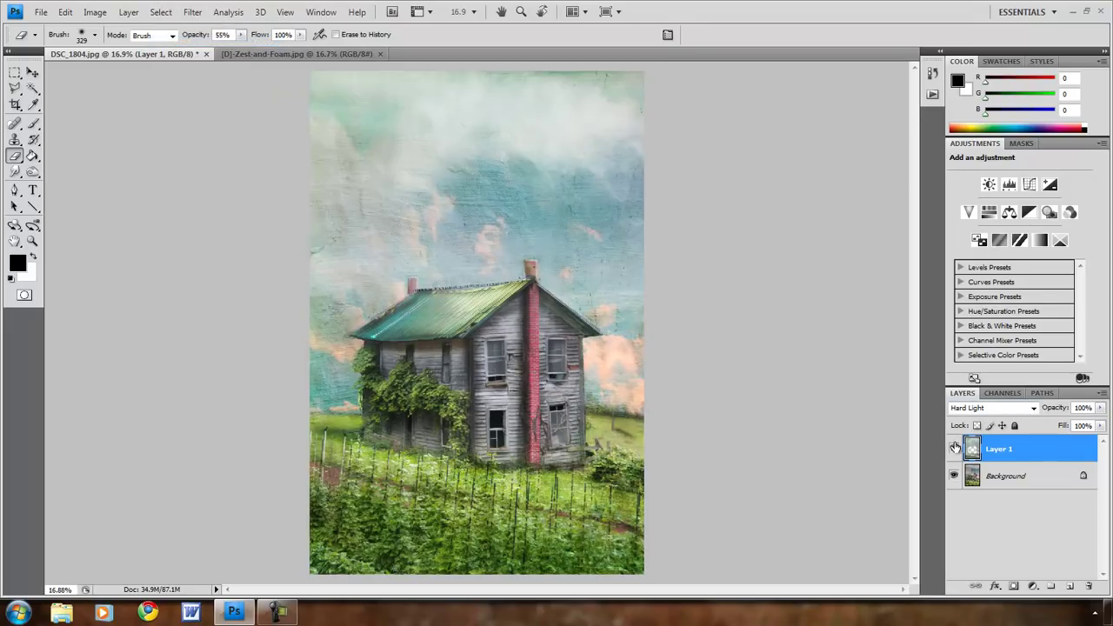
pyautogui.click(954, 448)
pyautogui.click(955, 448)
pyautogui.click(954, 448)
pyautogui.click(954, 448)
# - Reduce the Eraser to 61 px and erase the remaining texture along the edge of the tall chimney's top
pyautogui.click(94, 35)
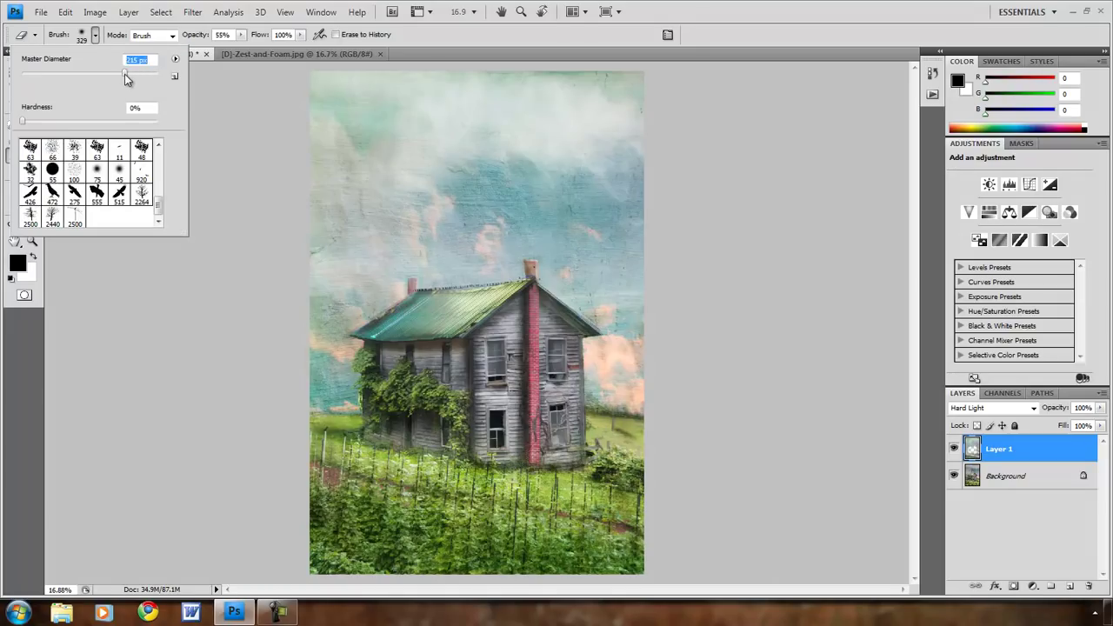
pyautogui.moveTo(75, 72); pyautogui.dragTo(63, 70)
pyautogui.click(535, 264)
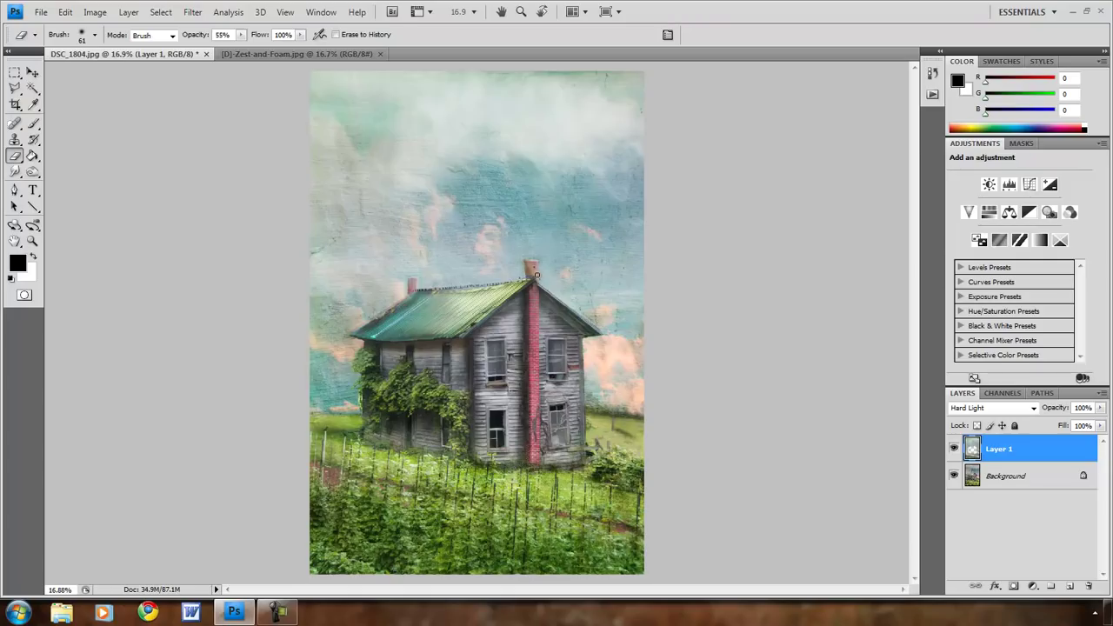